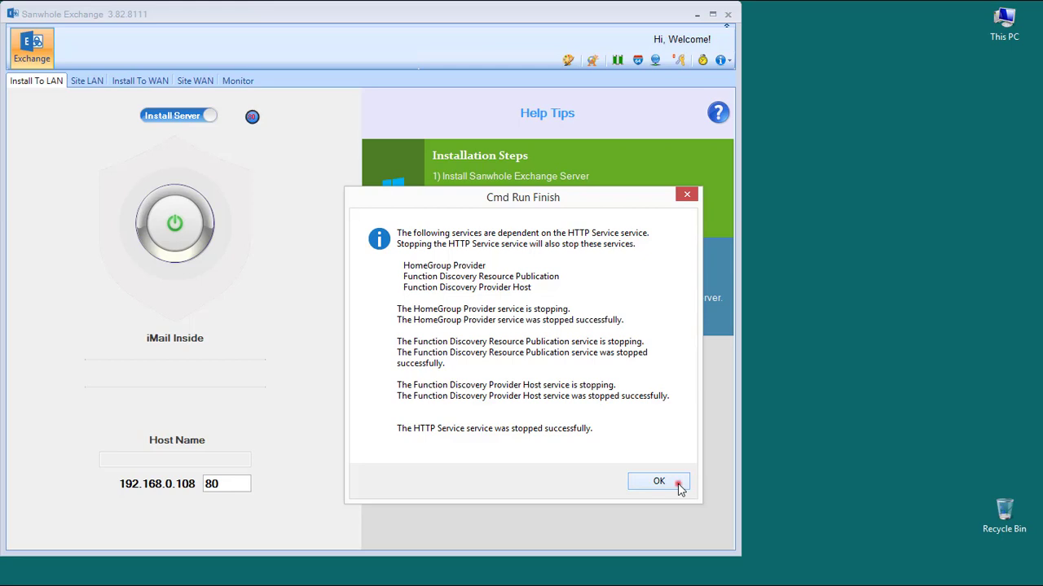
Dismiss the HTTP Service stop report and start the LAN server installation
{"action": "left_click", "coordinate": [658, 482]}
{"action": "left_click", "coordinate": [167, 214]}
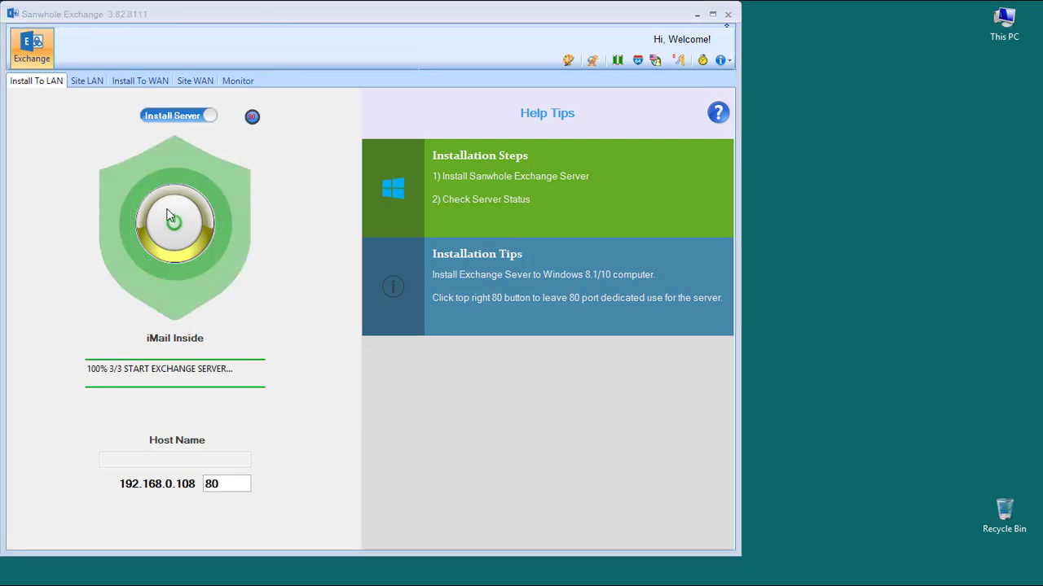
{"action": "left_click", "coordinate": [169, 216]}
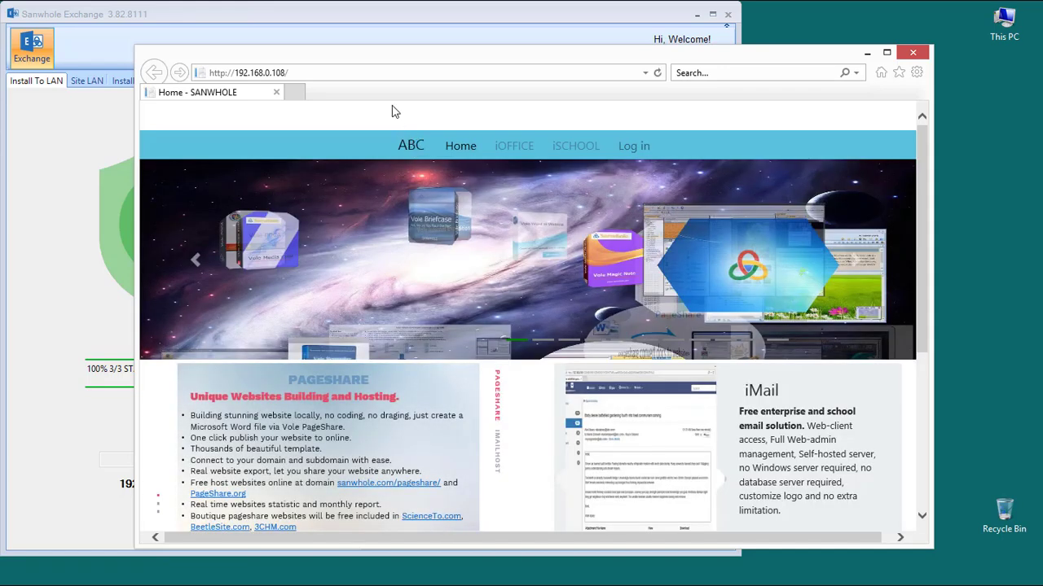
Go to the admin login page at /Admin/Login.aspx on the server
{"action": "left_click", "coordinate": [378, 73]}
{"action": "left_click", "coordinate": [378, 71]}
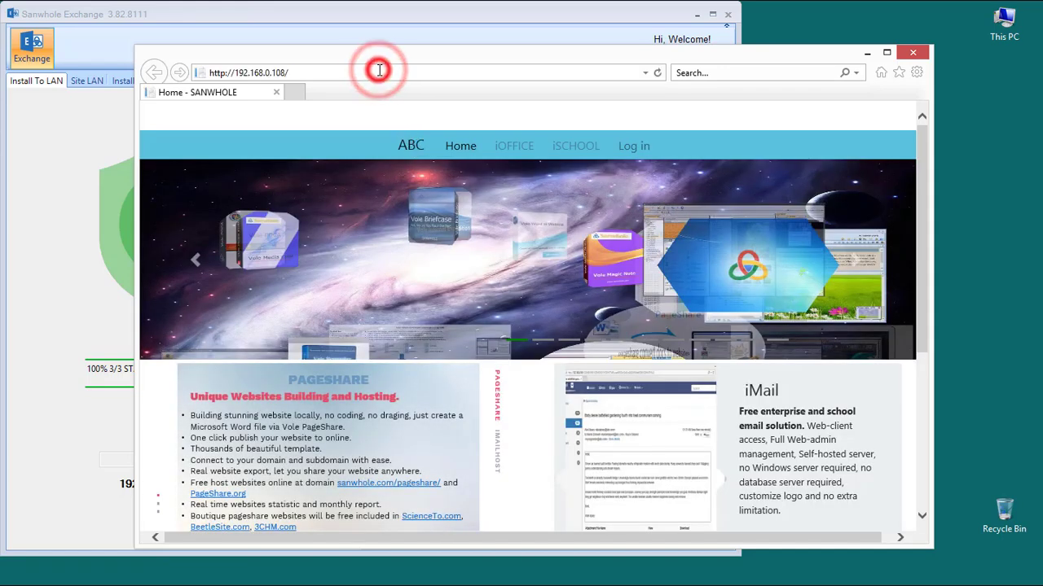
{"action": "type", "text": "Admin/"}
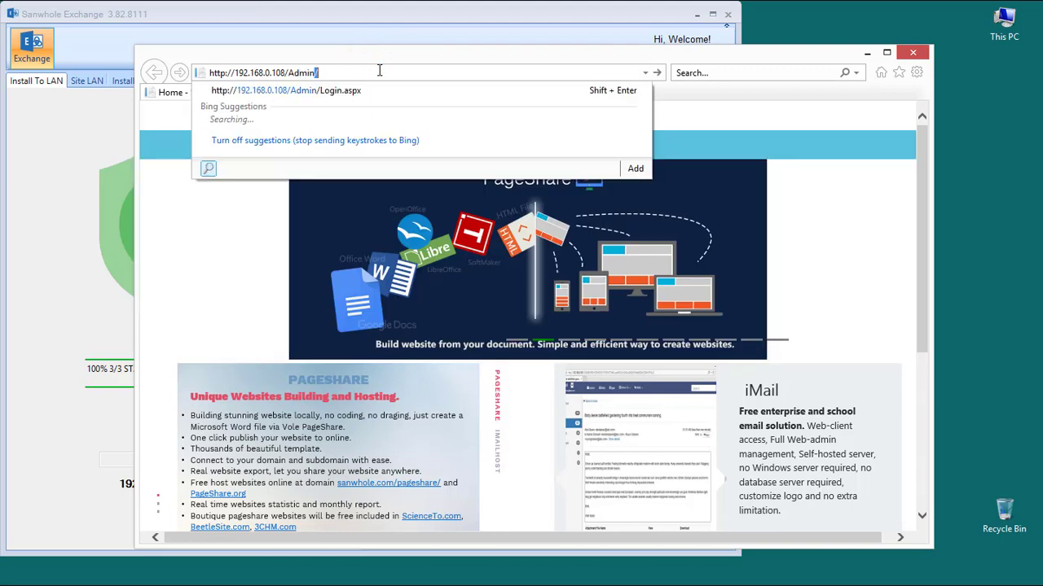
{"action": "key", "text": "Down"}
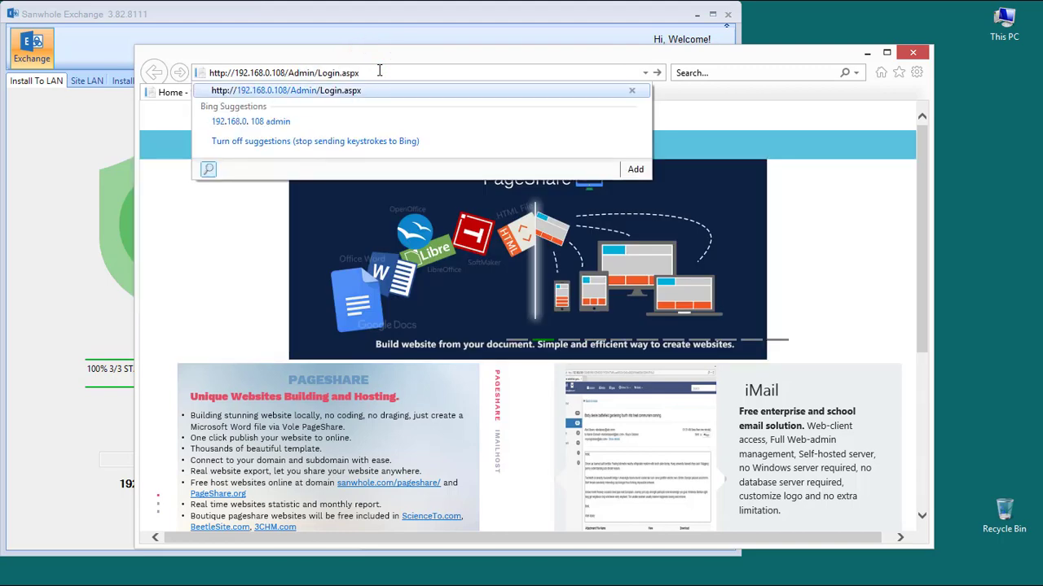
{"action": "key", "text": "Return"}
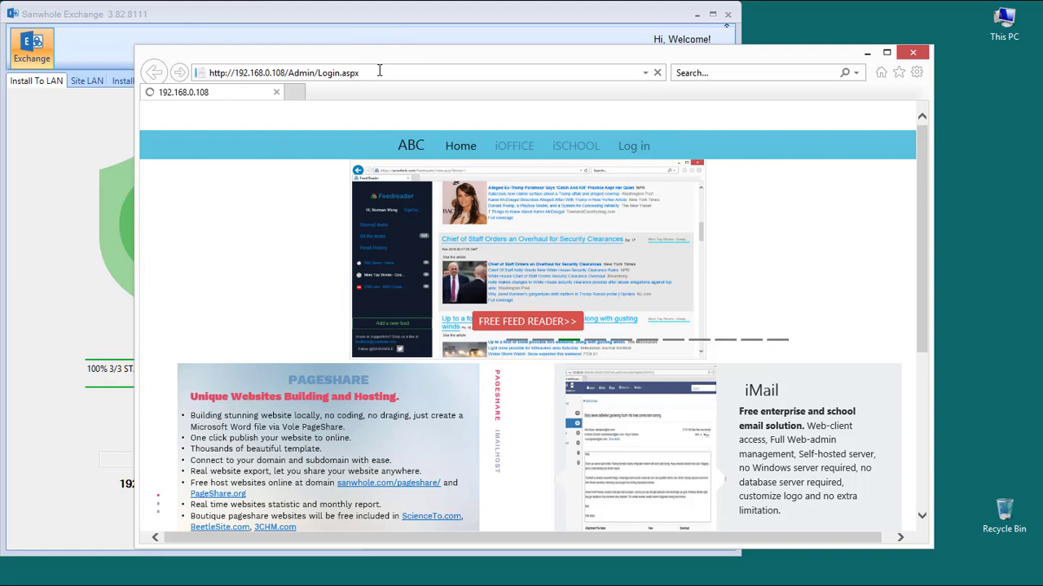
{"action": "left_click", "coordinate": [379, 71]}
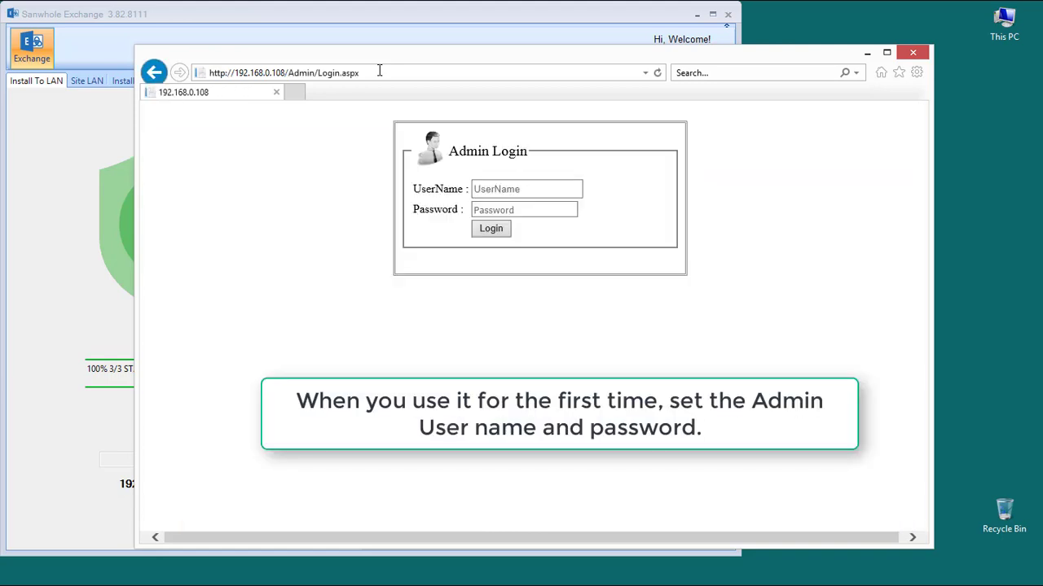
Sign in with the admin user name and password
{"action": "left_click", "coordinate": [515, 190]}
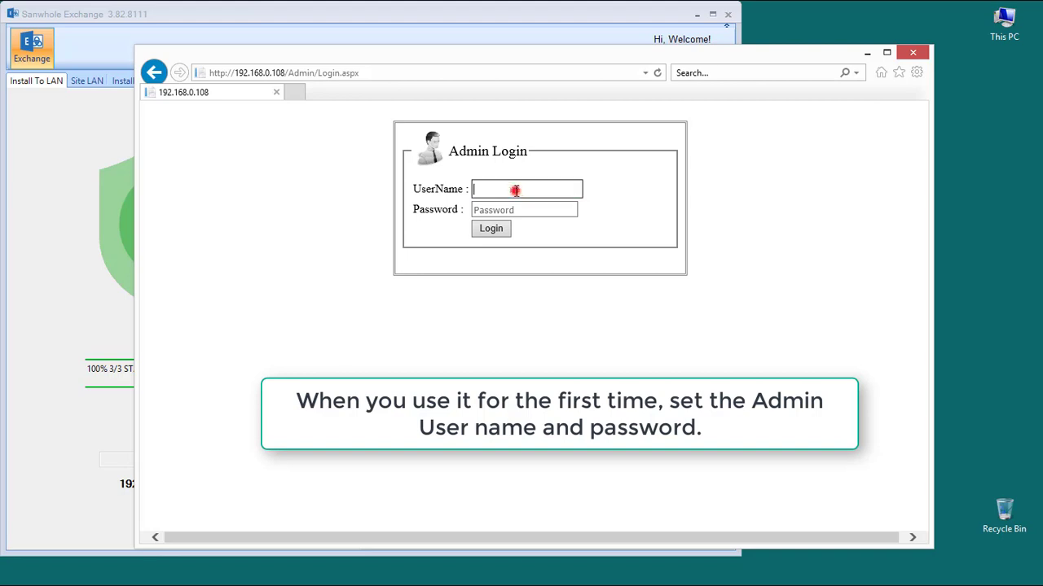
{"action": "type", "text": "Admin"}
{"action": "left_click", "coordinate": [534, 210]}
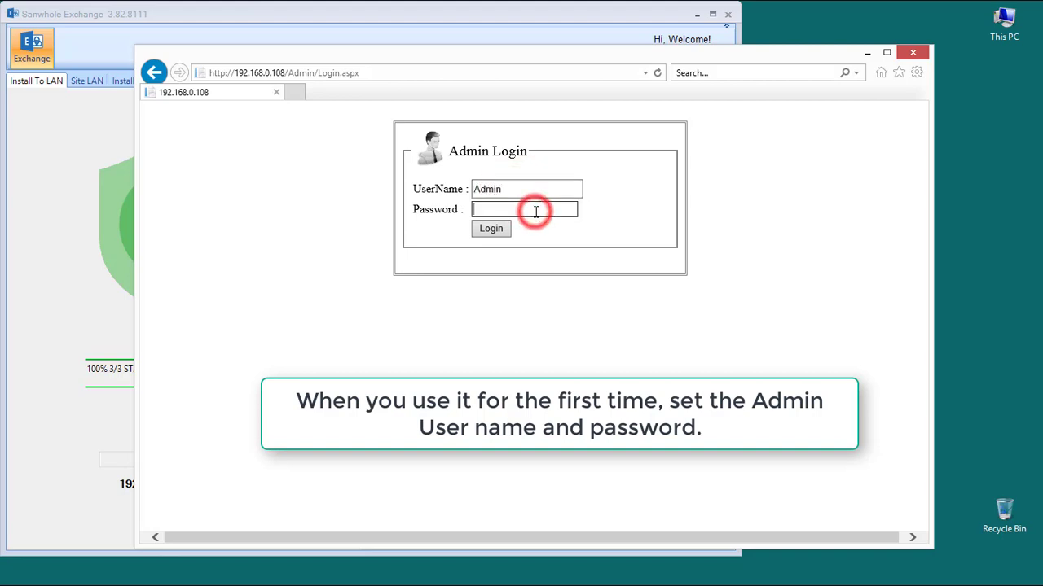
{"action": "type", "text": "a"}
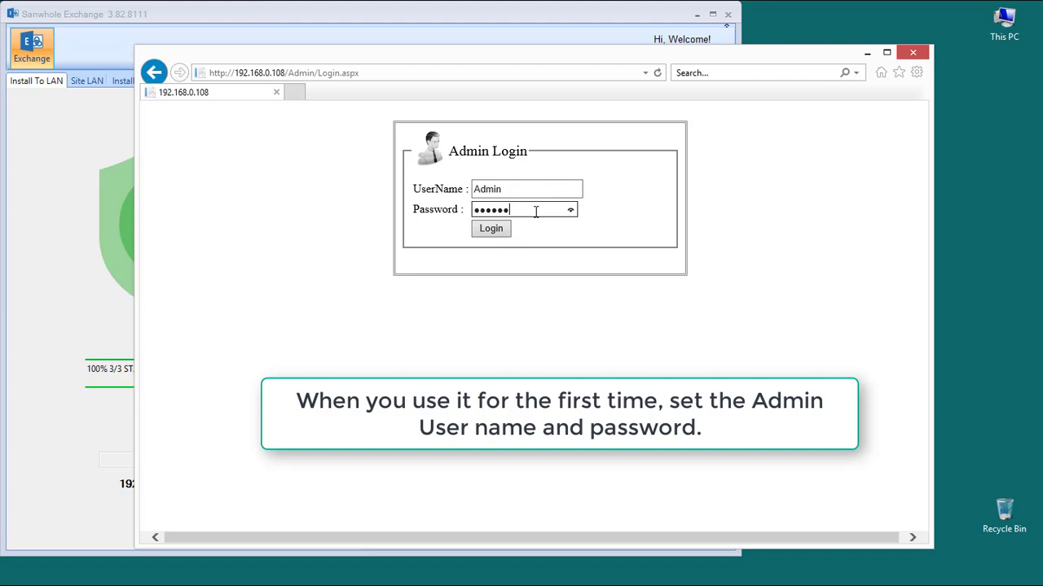
{"action": "left_click", "coordinate": [501, 234]}
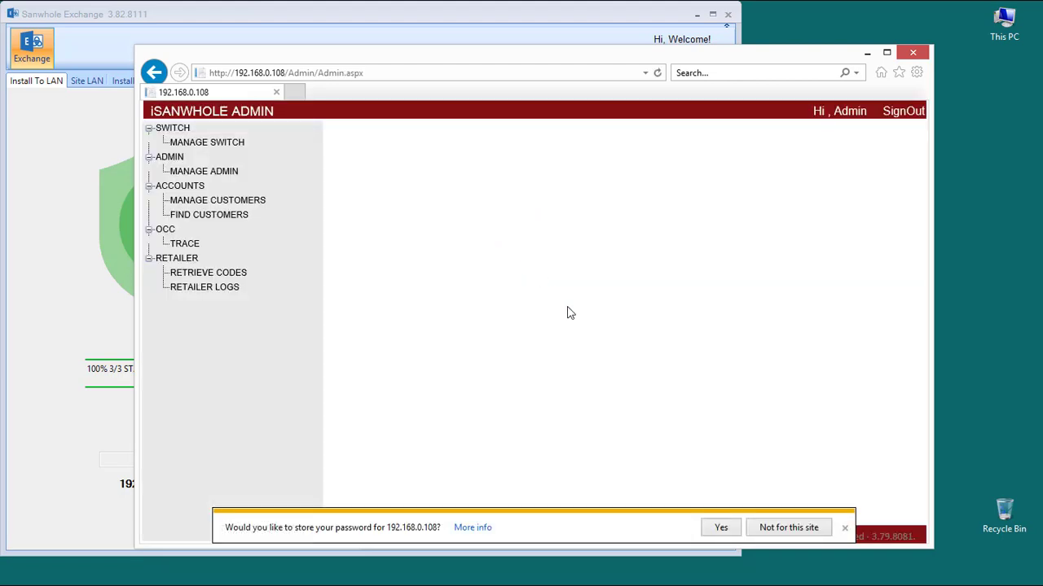
Decline saving the password and open the iMail account creation form under Manage Switch
{"action": "left_click", "coordinate": [845, 528]}
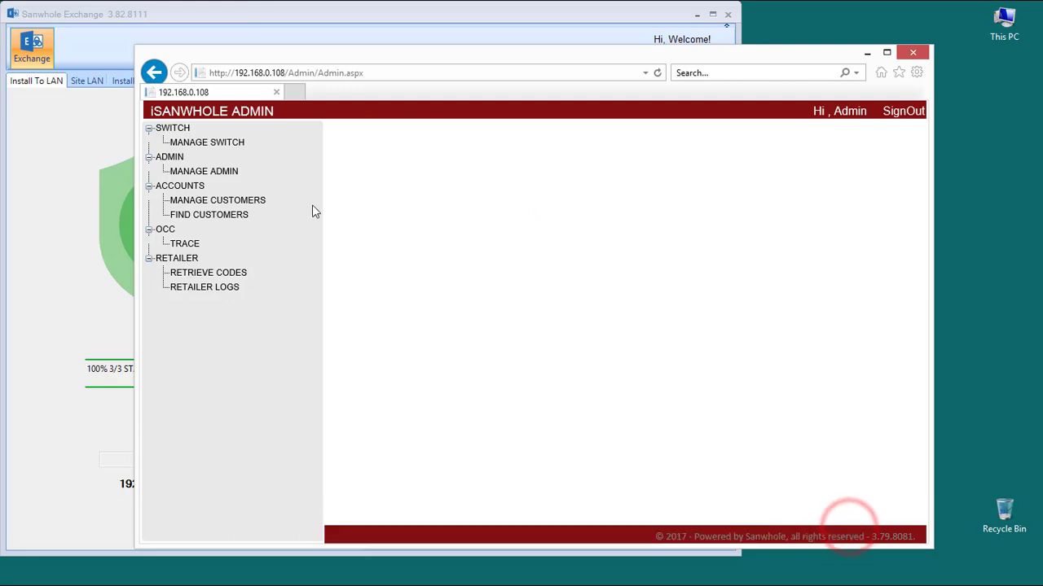
{"action": "left_click", "coordinate": [240, 146]}
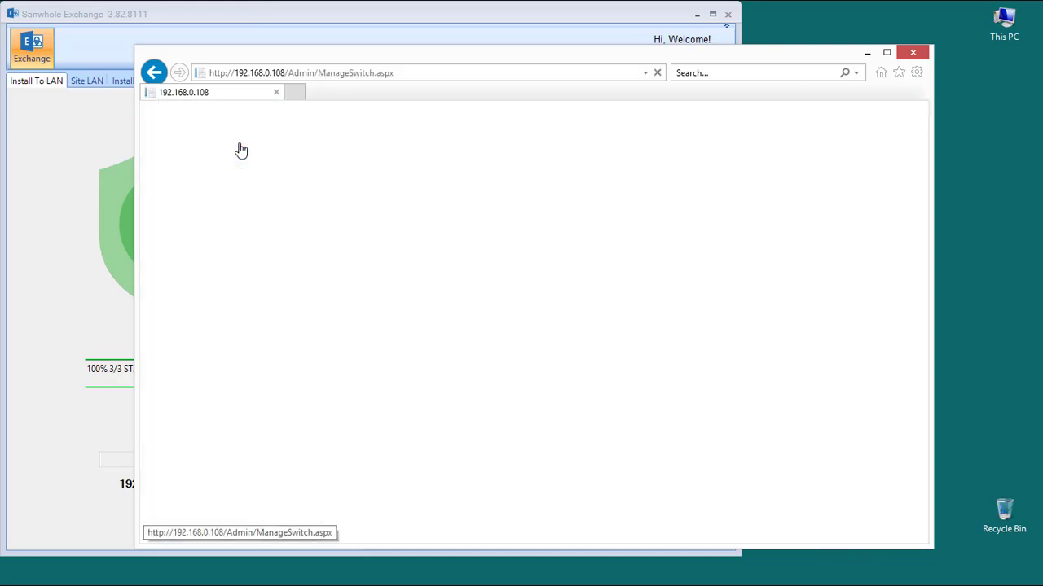
{"action": "left_click", "coordinate": [239, 148]}
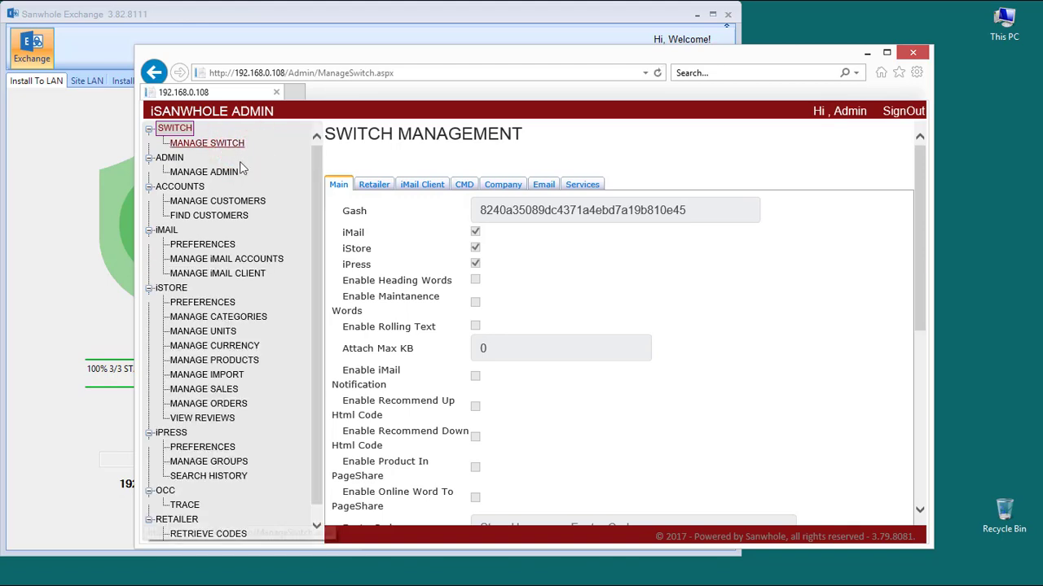
{"action": "left_click", "coordinate": [270, 262]}
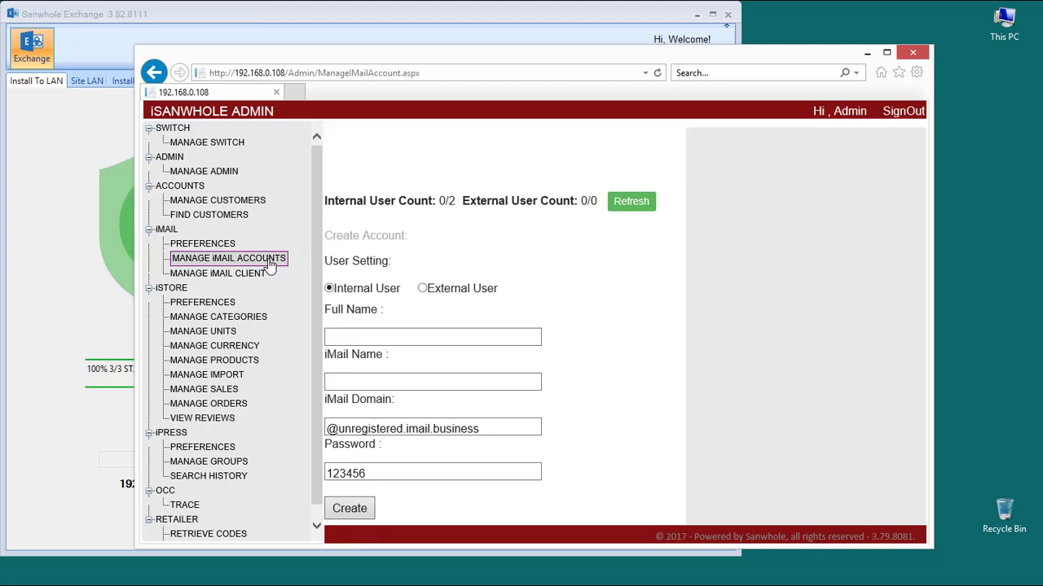
Create two iMail accounts, filling in each user's full name and mail name
{"action": "left_click", "coordinate": [392, 337]}
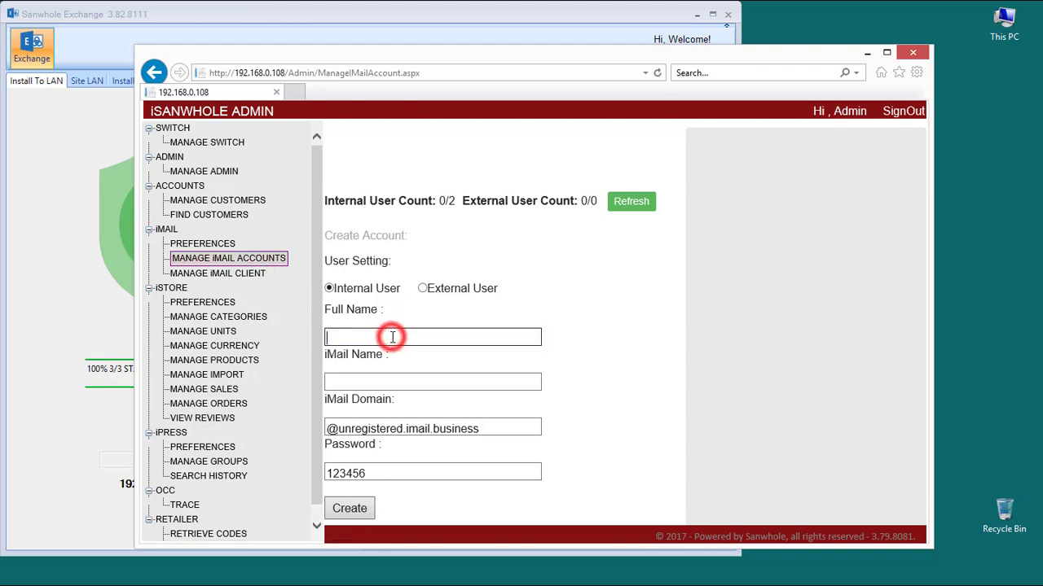
{"action": "type", "text": "Tom"}
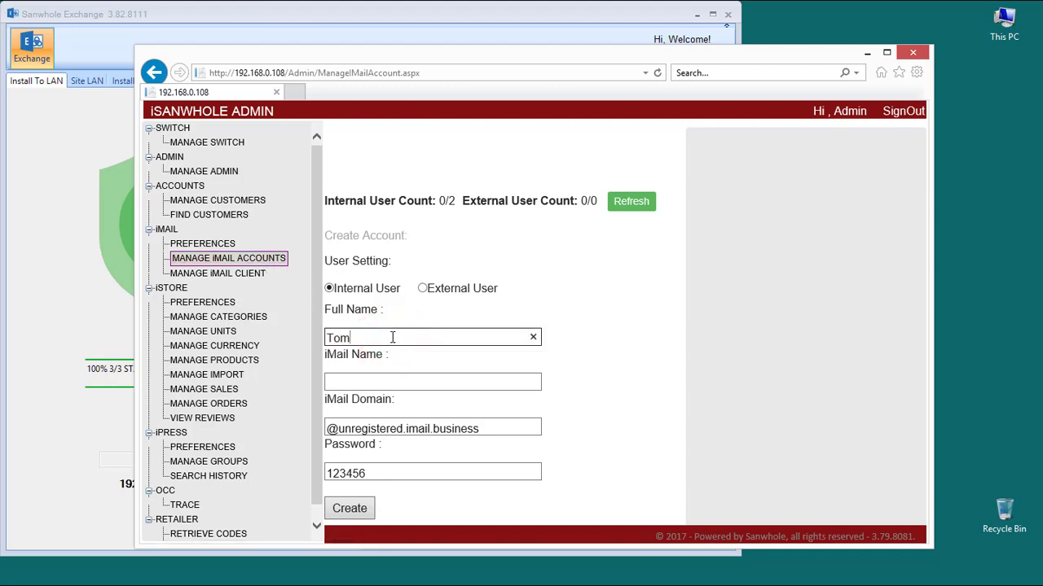
{"action": "left_click", "coordinate": [407, 380]}
{"action": "type", "text": "tom"}
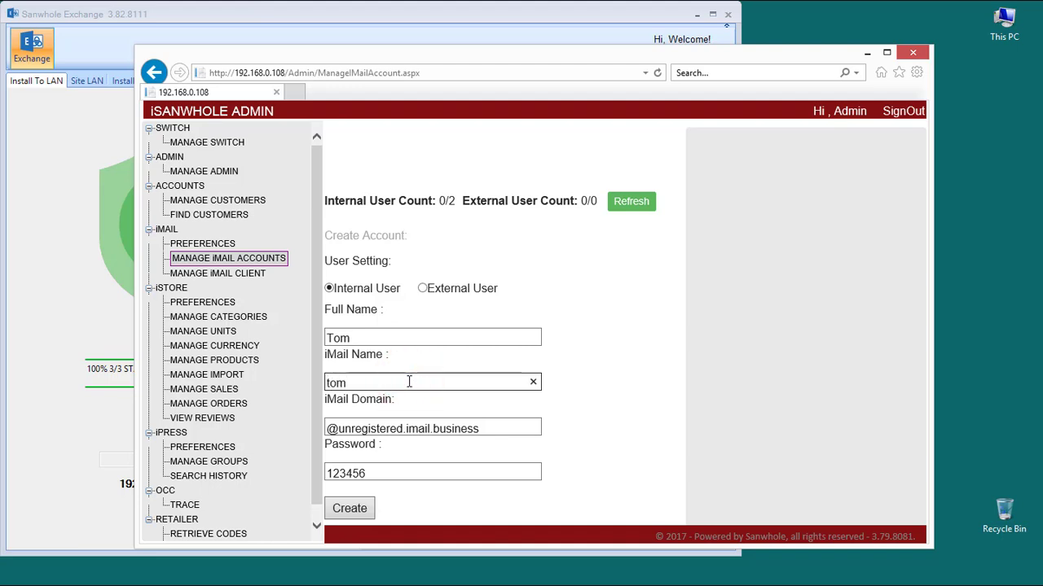
{"action": "left_click", "coordinate": [364, 513]}
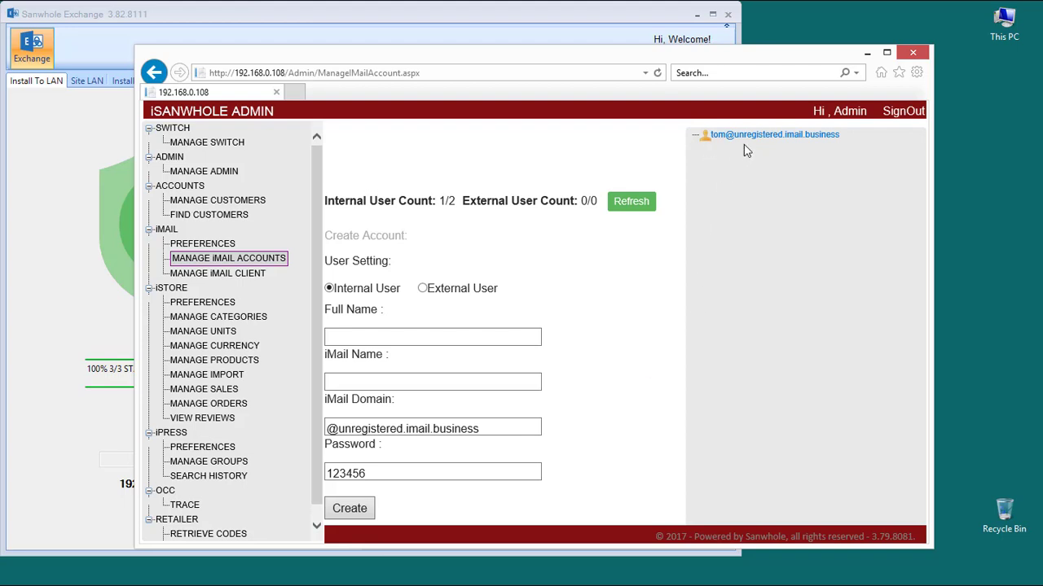
{"action": "left_click", "coordinate": [383, 341]}
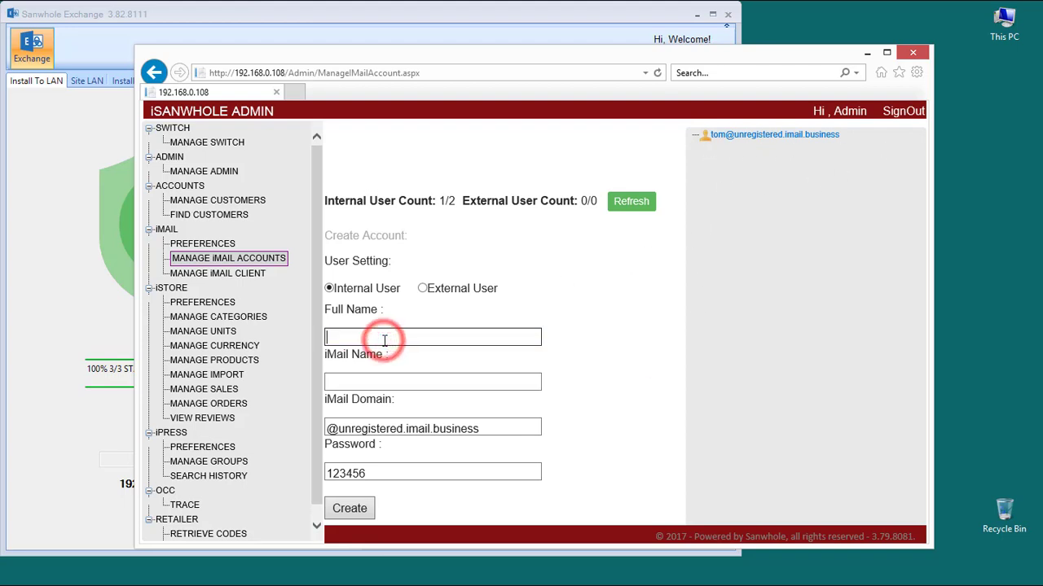
{"action": "type", "text": "Jerry"}
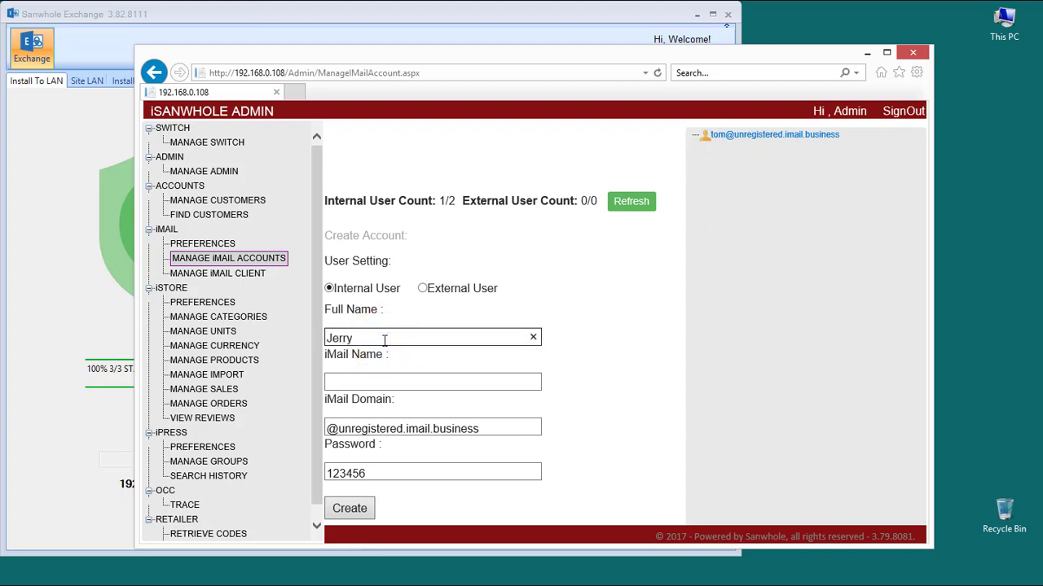
{"action": "left_click", "coordinate": [388, 381]}
{"action": "type", "text": "jerry"}
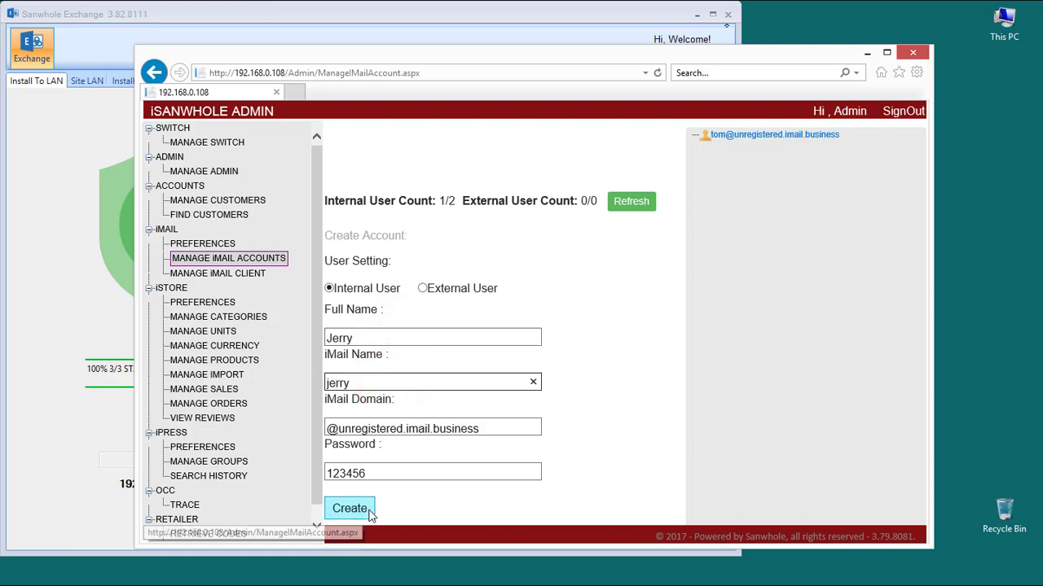
{"action": "left_click", "coordinate": [368, 510]}
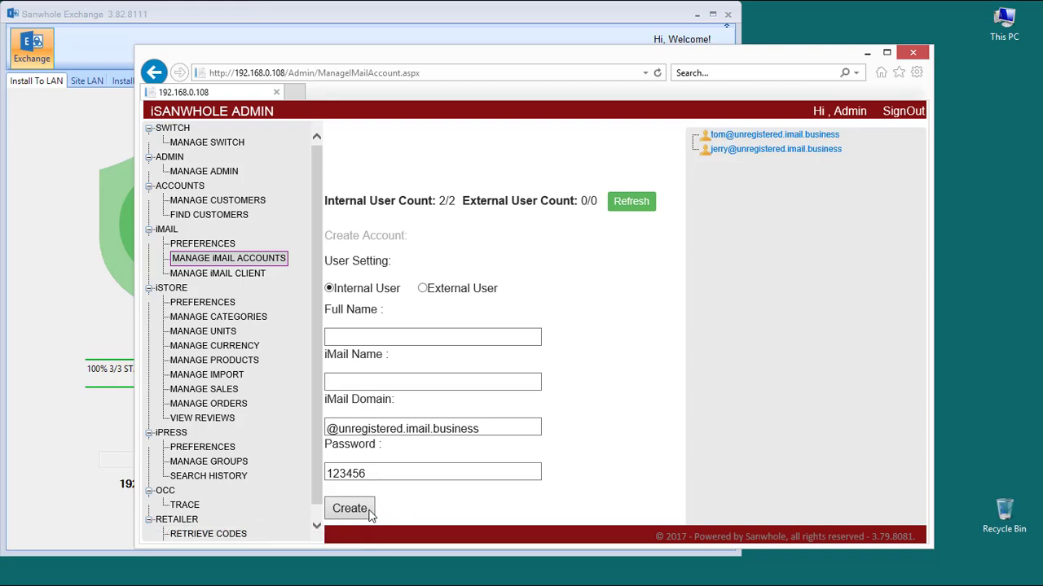
Minimize the admin browser and Sanwhole Exchange to clear the desktop
{"action": "mouse_move", "coordinate": [813, 158]}
{"action": "left_click", "coordinate": [866, 52]}
{"action": "left_click", "coordinate": [697, 15]}
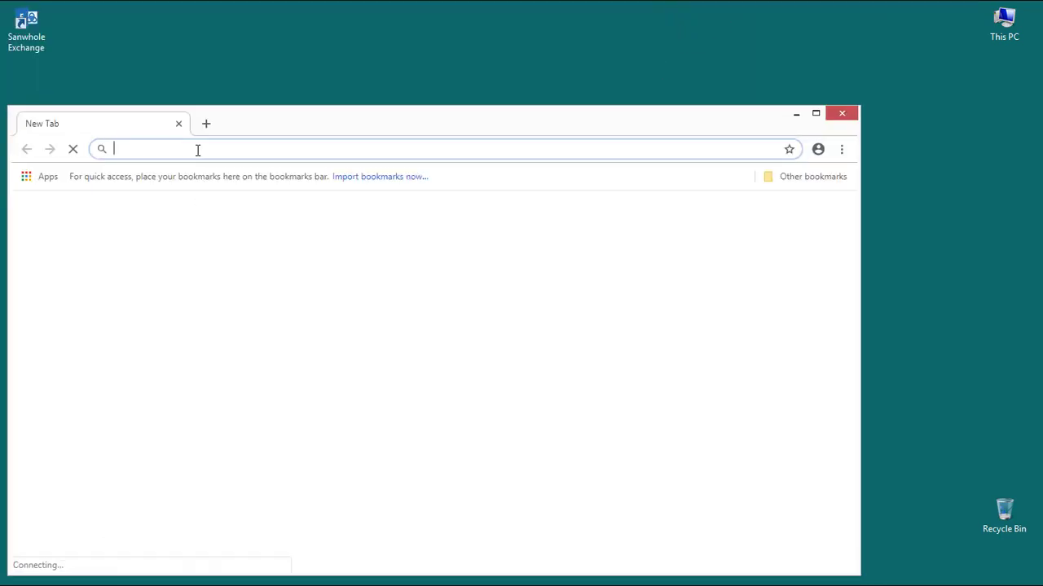
Load 192.168.0.108 in the new browser and open the iMail webmail section
{"action": "left_click", "coordinate": [198, 150]}
{"action": "type", "text": "192.168"}
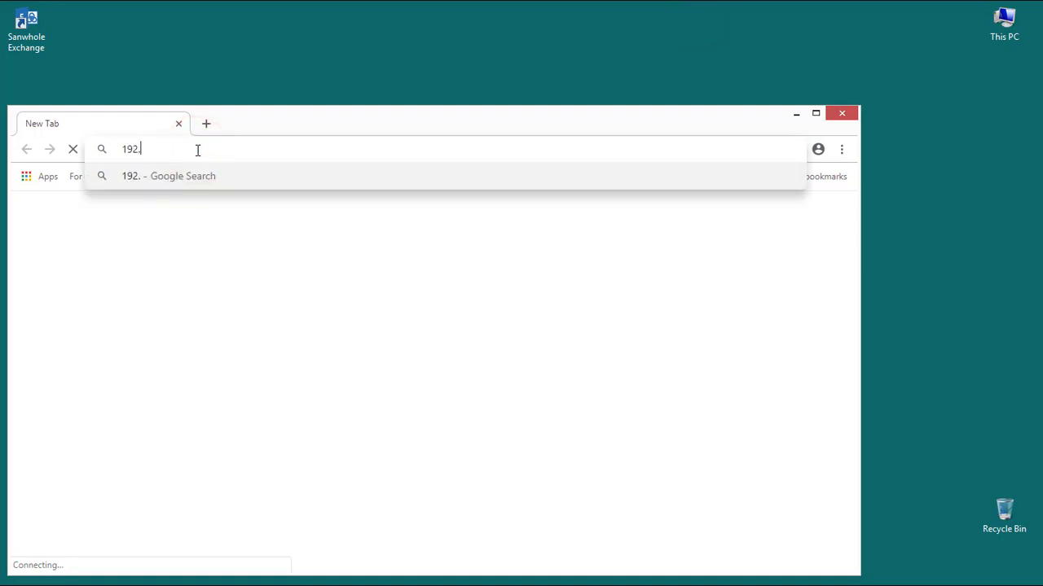
{"action": "type", "text": ".0.108"}
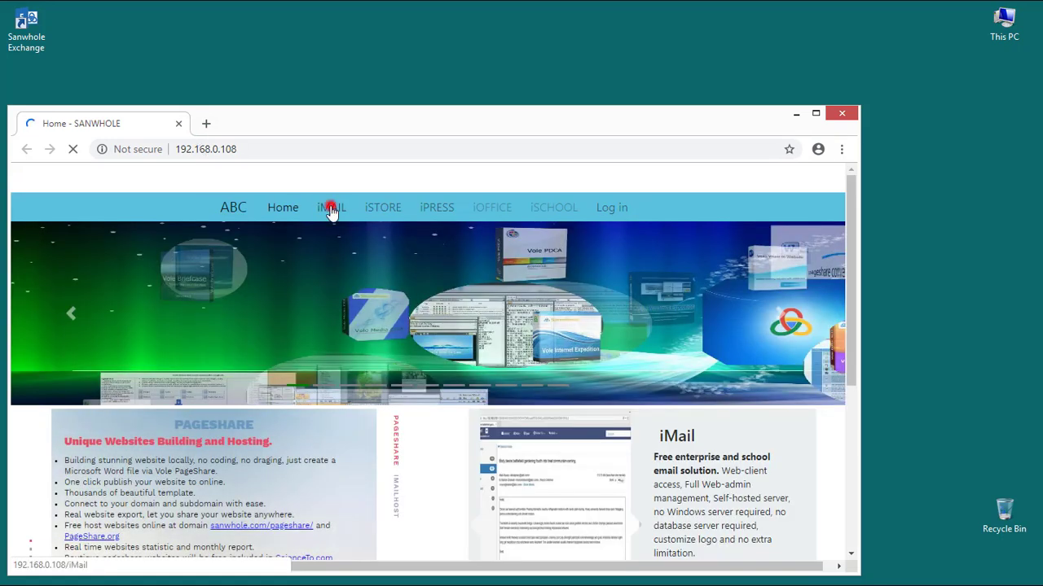
{"action": "left_click", "coordinate": [331, 209]}
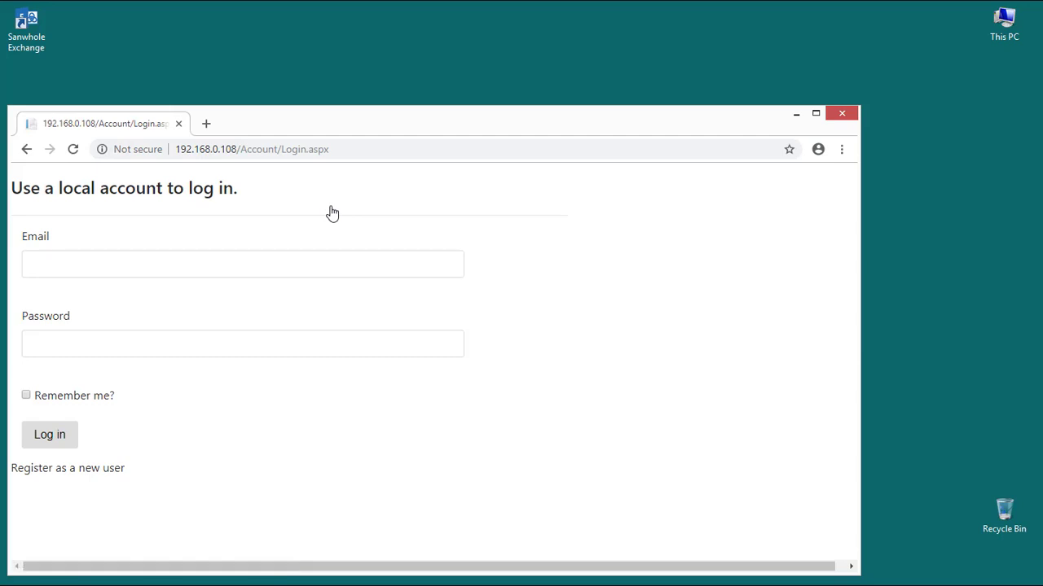
Sign in with the first account's e-mail and password, declining to save the password
{"action": "left_click", "coordinate": [204, 263]}
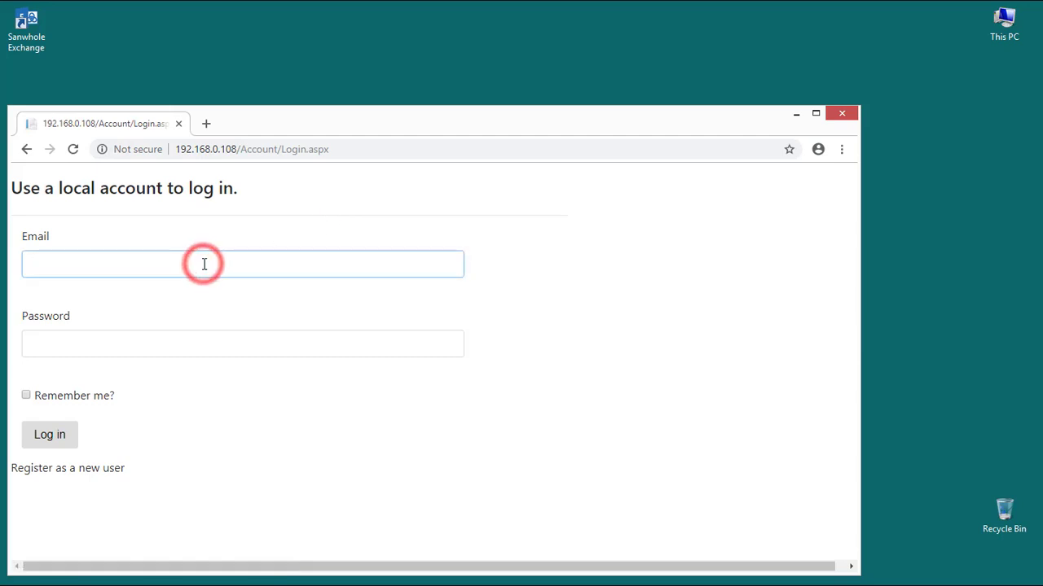
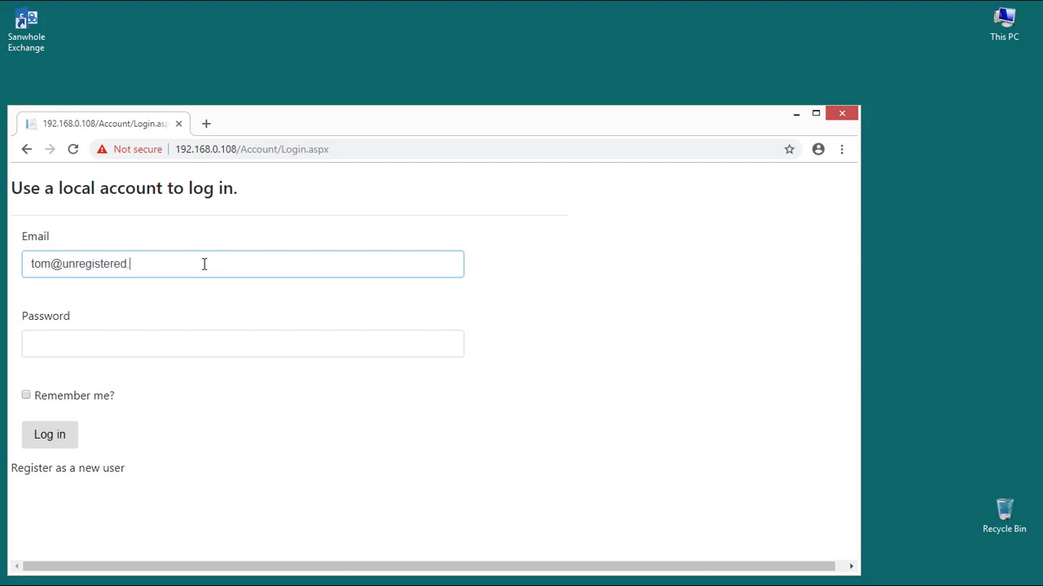
{"action": "left_click", "coordinate": [177, 339]}
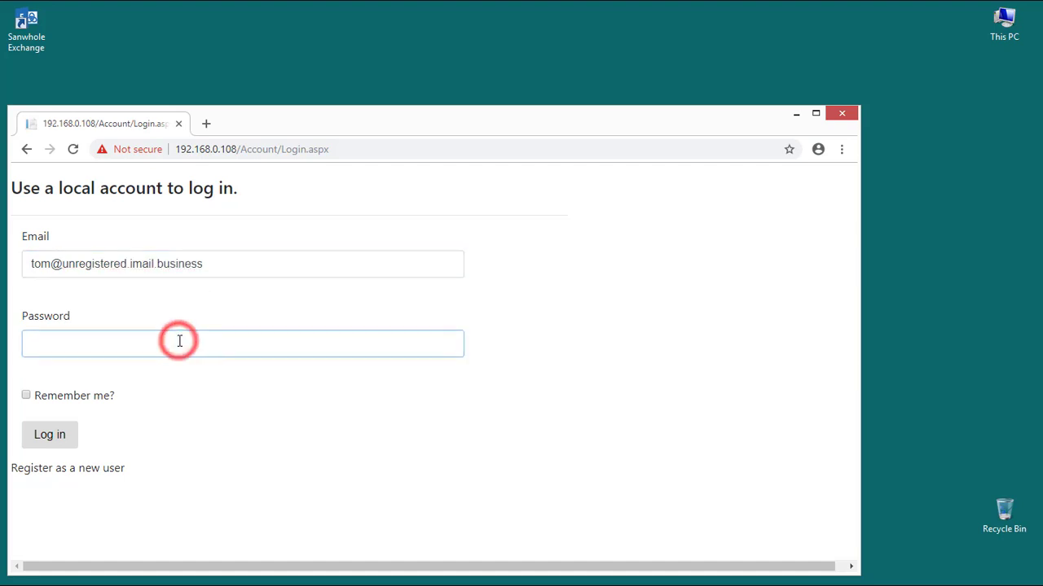
{"action": "type", "text": "******"}
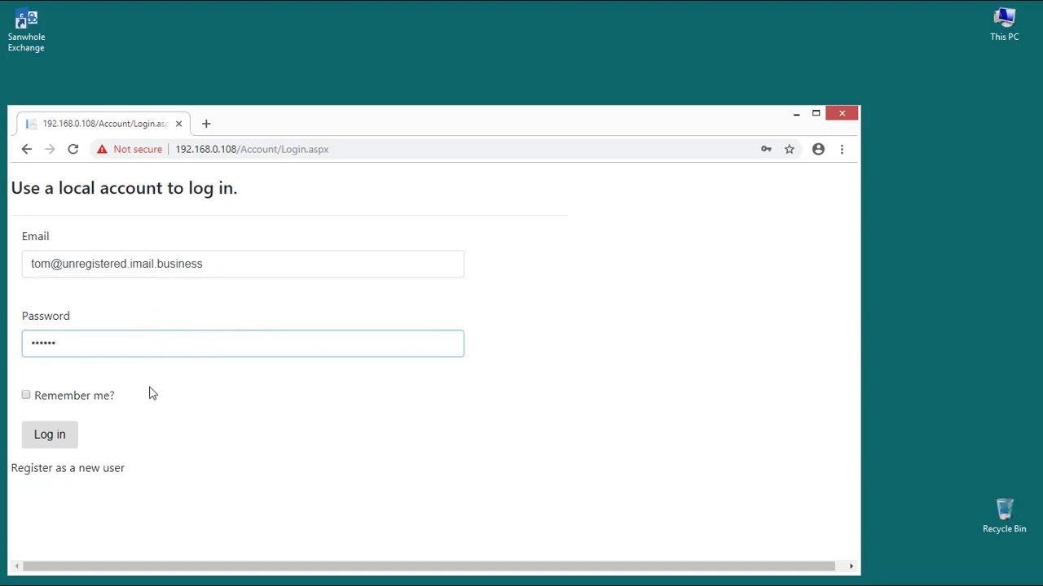
{"action": "left_click", "coordinate": [74, 435]}
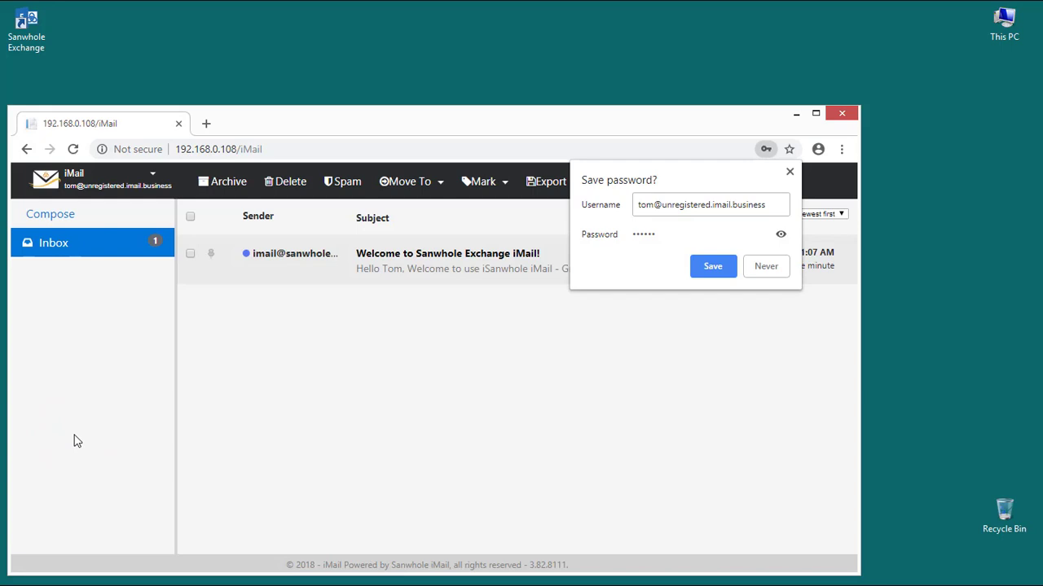
{"action": "left_click", "coordinate": [375, 420]}
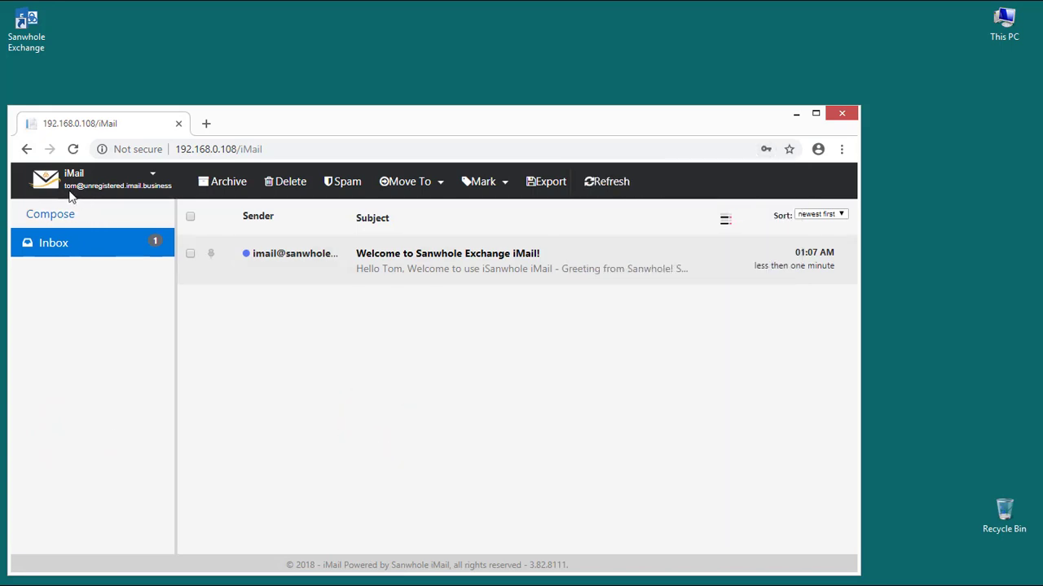
Read the Welcome to Sanwhole Exchange iMail message with full details, then return to the inbox
{"action": "left_click", "coordinate": [409, 256]}
{"action": "left_click", "coordinate": [436, 303]}
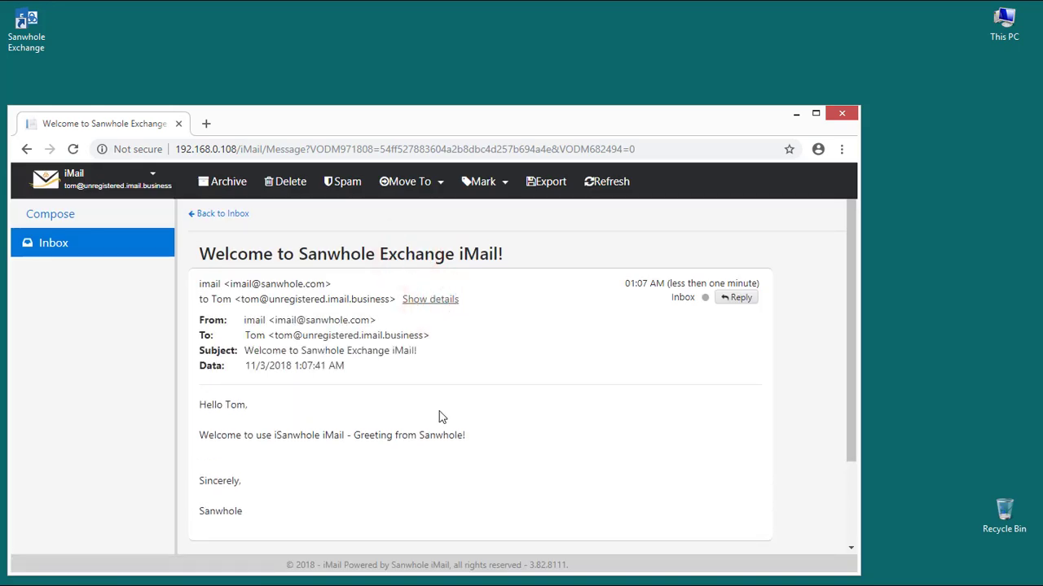
{"action": "left_click", "coordinate": [52, 242]}
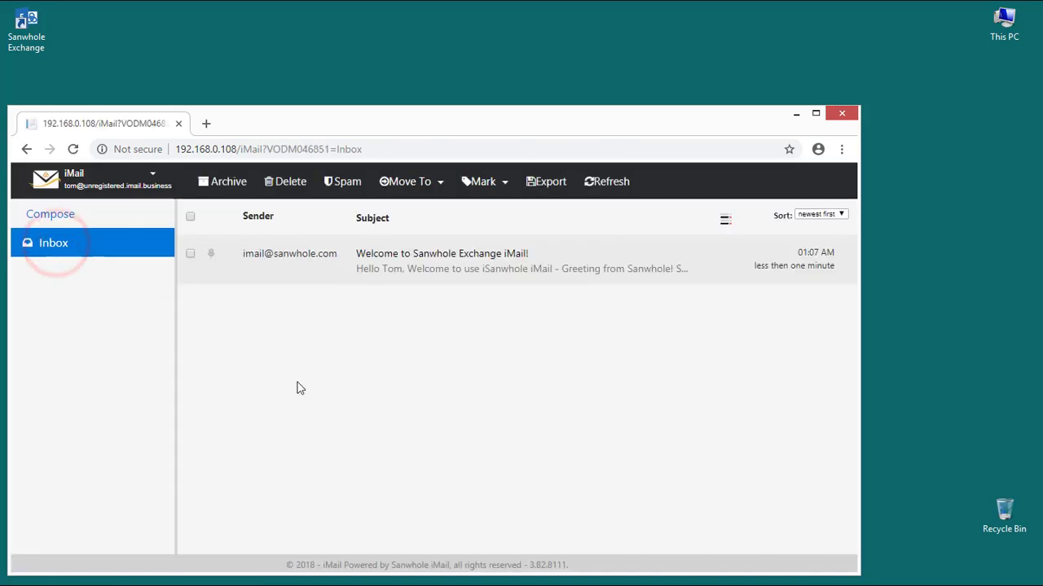
{"action": "left_click", "coordinate": [841, 113]}
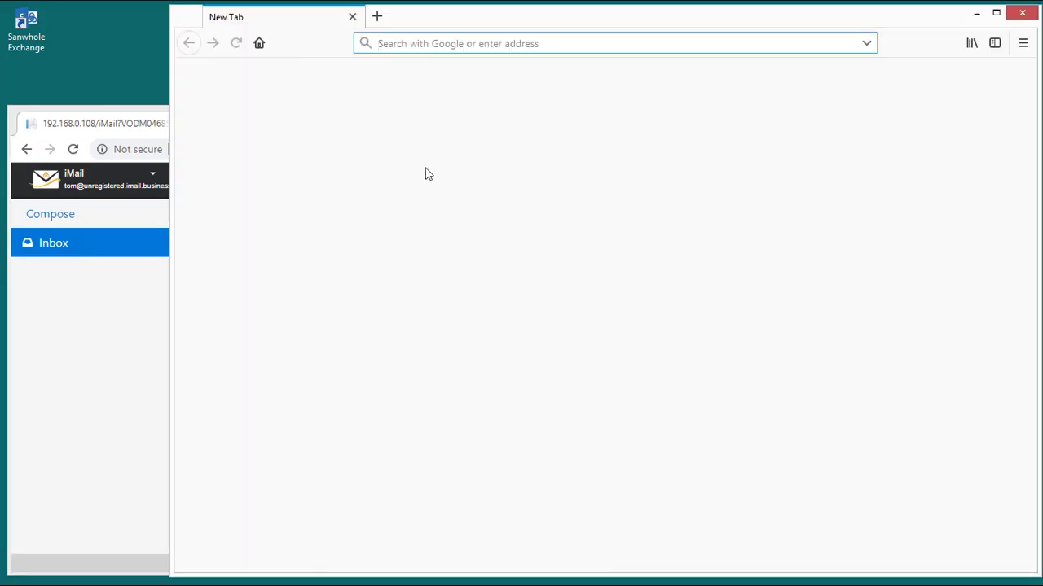
Load 192.168.0.108 in the second browser and go to the iMail login page
{"action": "left_click", "coordinate": [436, 45]}
{"action": "type", "text": "19"}
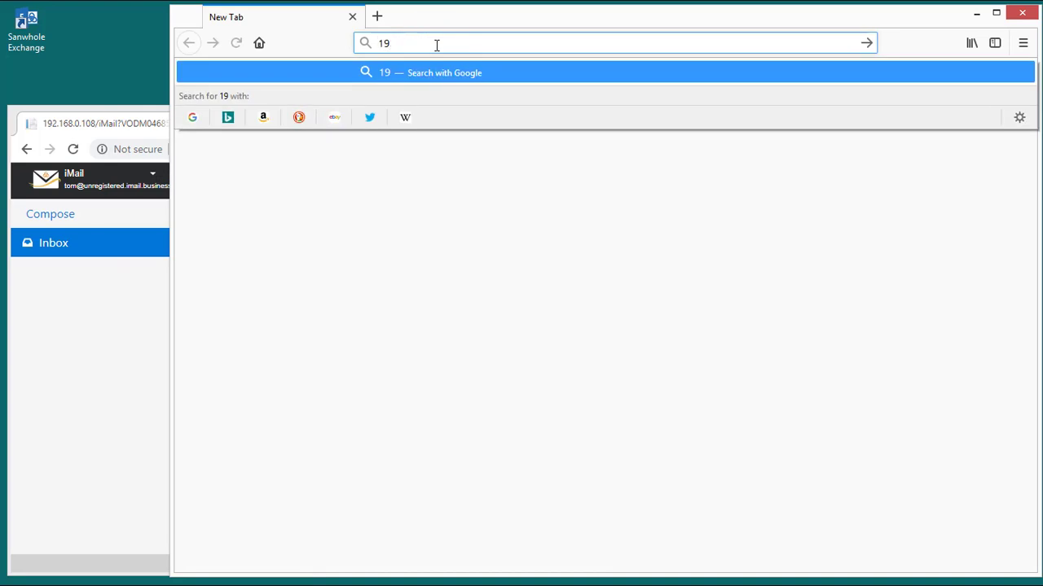
{"action": "type", "text": "2.168.0.10"}
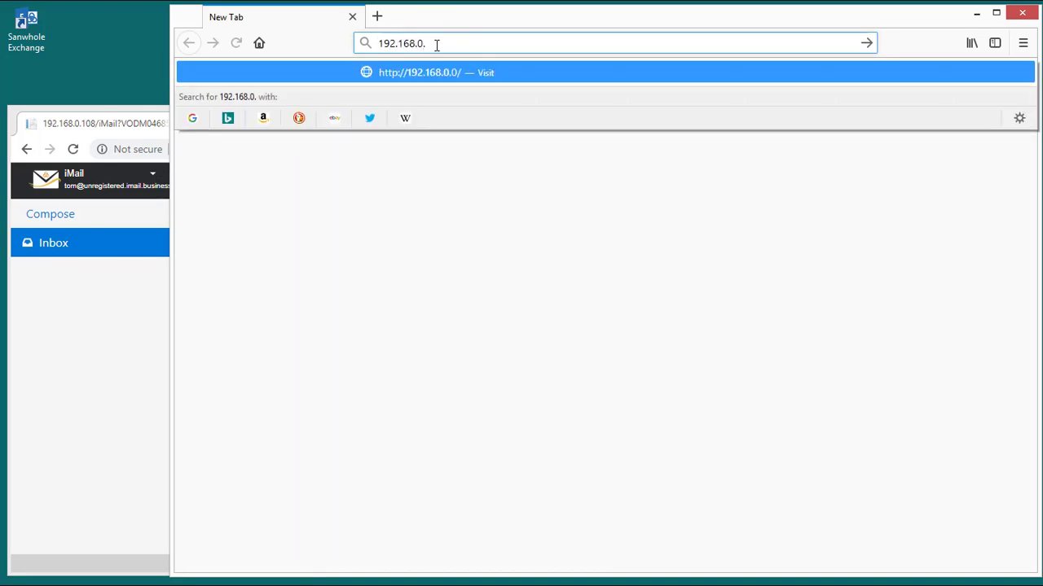
{"action": "type", "text": "8"}
{"action": "key", "text": "Return"}
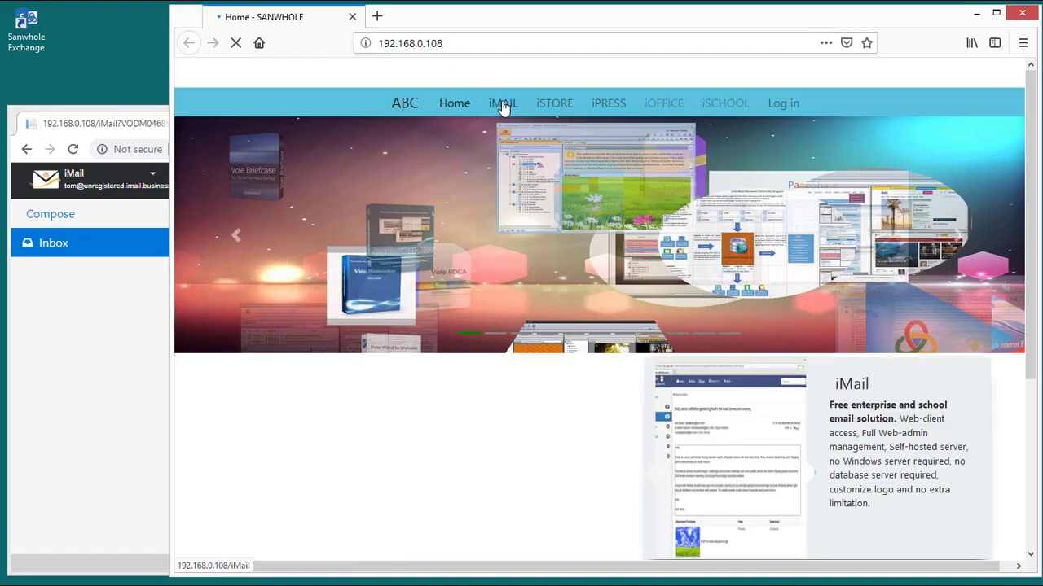
{"action": "left_click", "coordinate": [502, 104]}
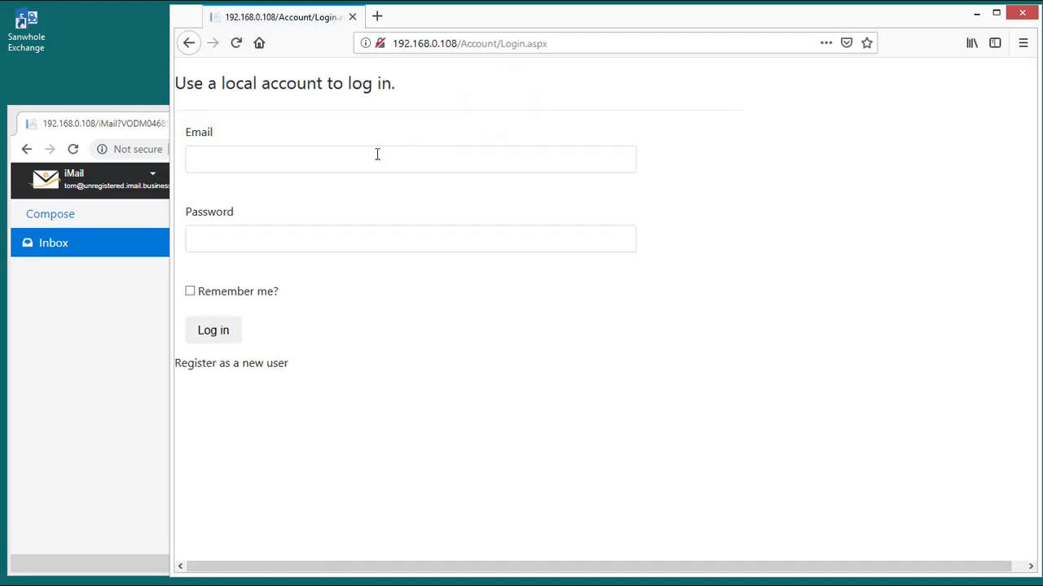
Sign in with the second account's e-mail and password, skip saving it, and widen the folder pane
{"action": "left_click", "coordinate": [255, 157]}
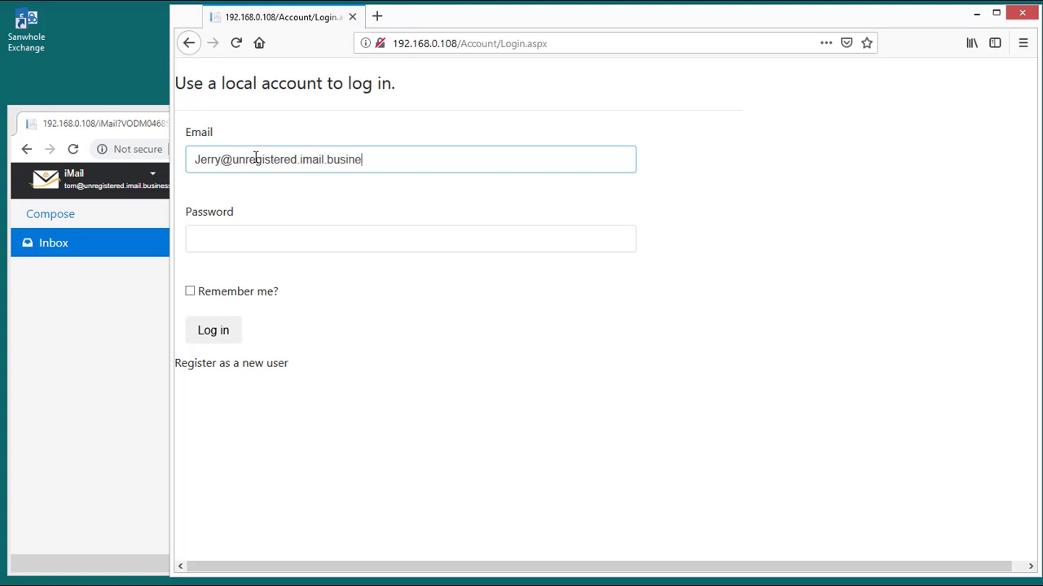
{"action": "left_click", "coordinate": [228, 241]}
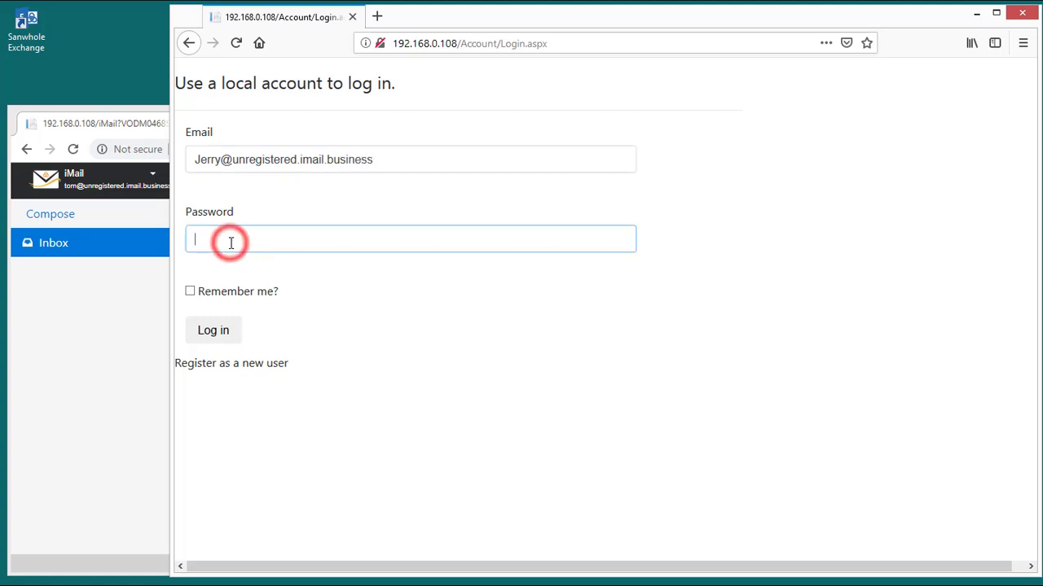
{"action": "type", "text": "••••••"}
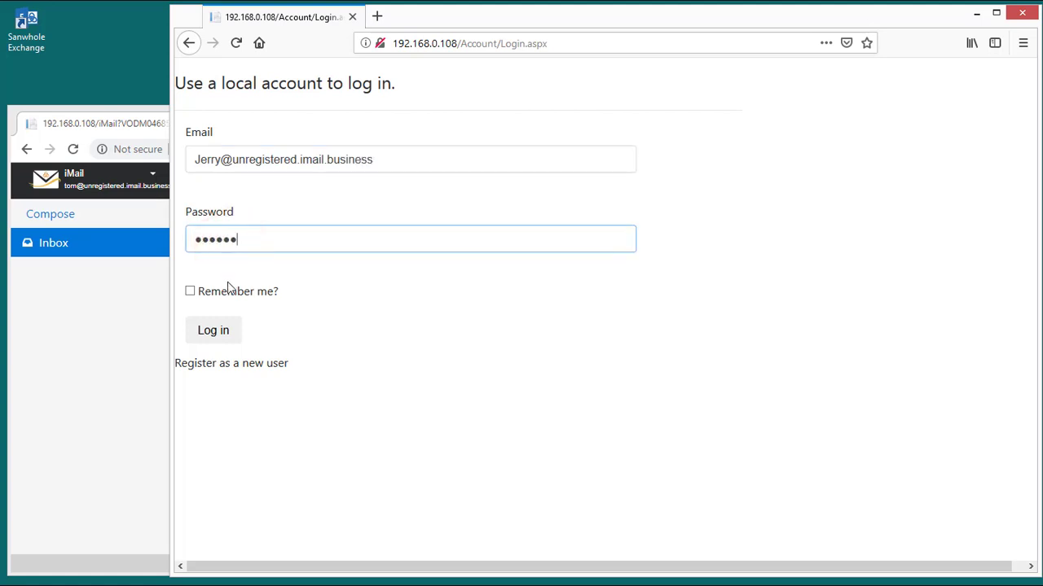
{"action": "left_click", "coordinate": [236, 330]}
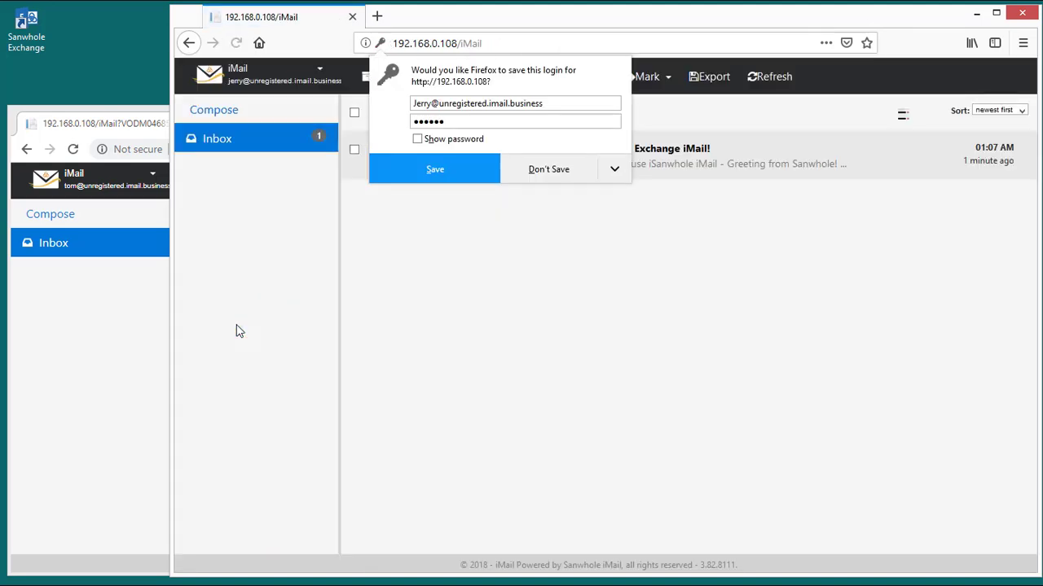
{"action": "left_click", "coordinate": [591, 327]}
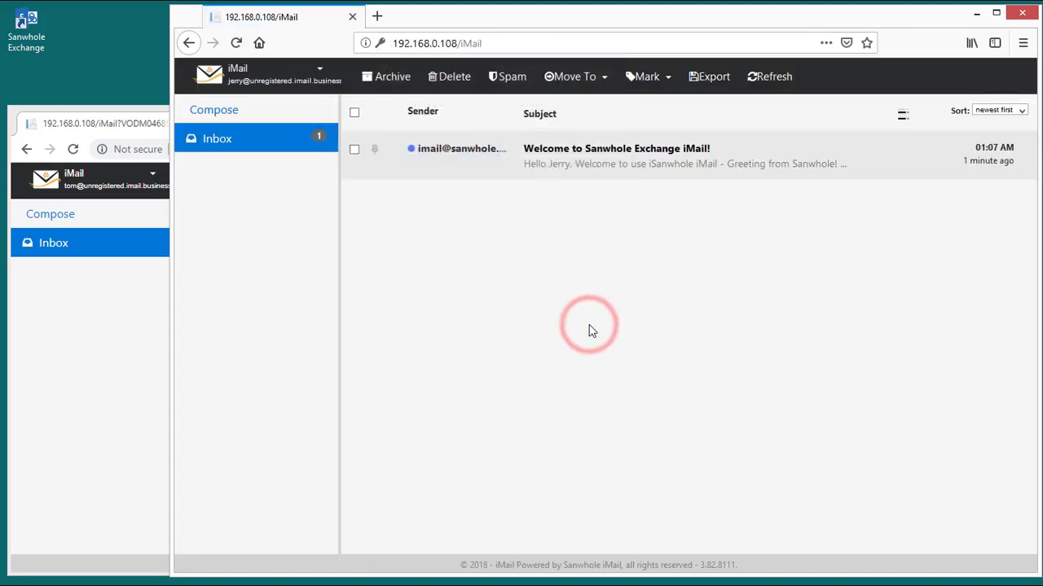
{"action": "left_click_drag", "start_coordinate": [338, 186], "coordinate": [367, 184]}
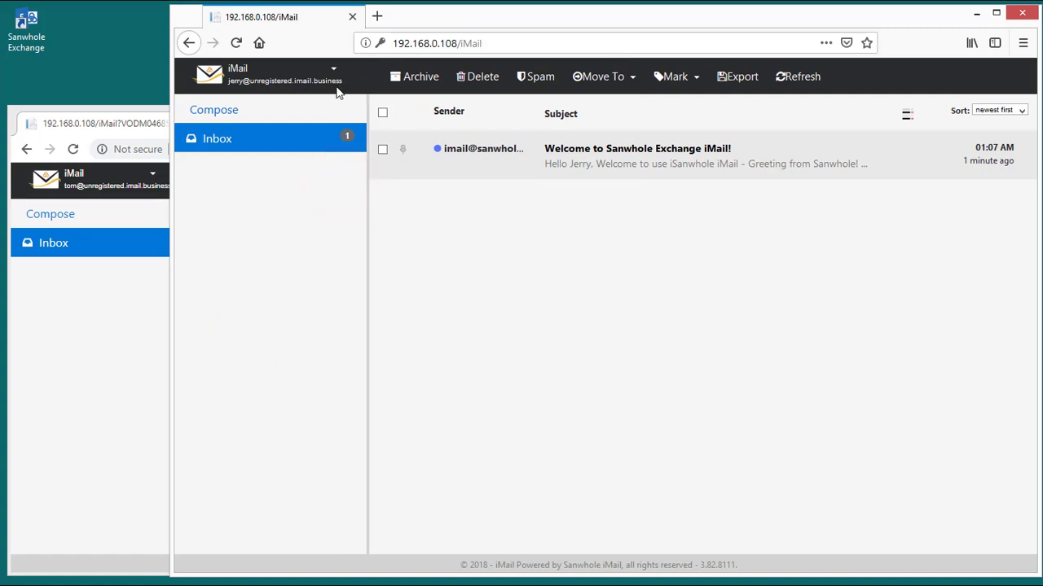
In the first user's mailbox, start a new message addressed to the second account
{"action": "left_click", "coordinate": [93, 366]}
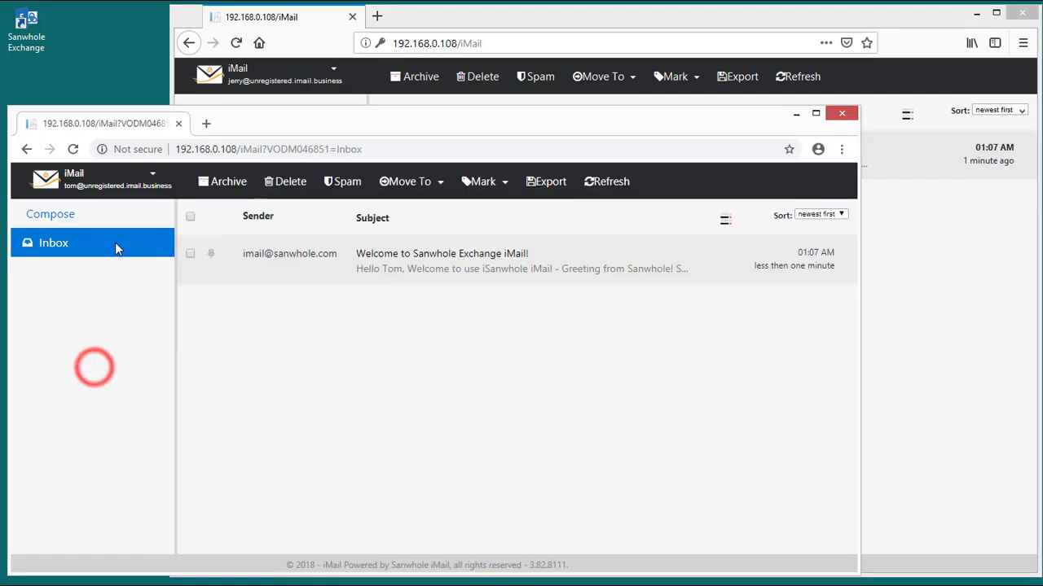
{"action": "left_click", "coordinate": [64, 215]}
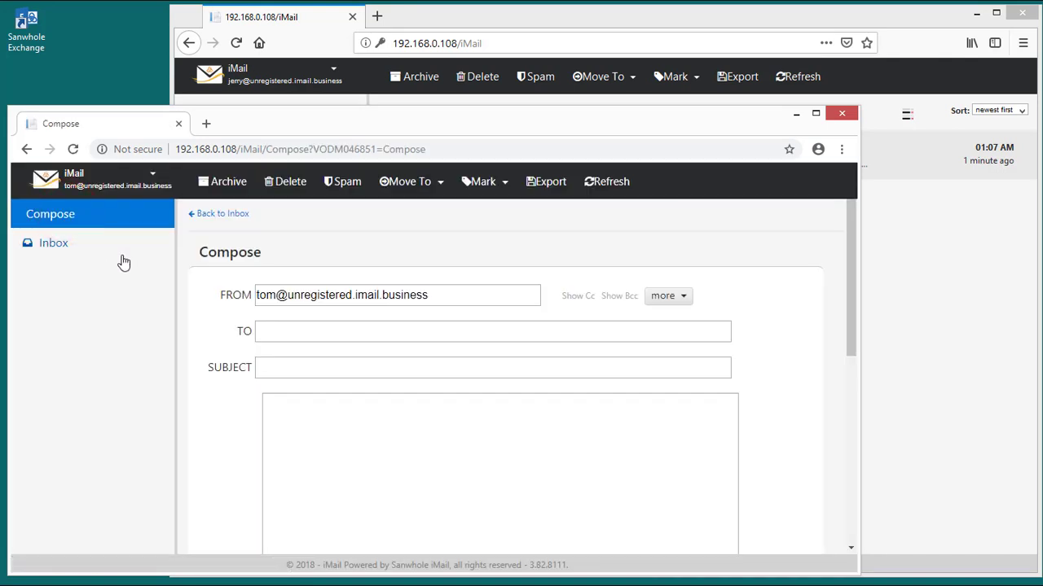
{"action": "left_click_drag", "start_coordinate": [858, 468], "coordinate": [896, 470]}
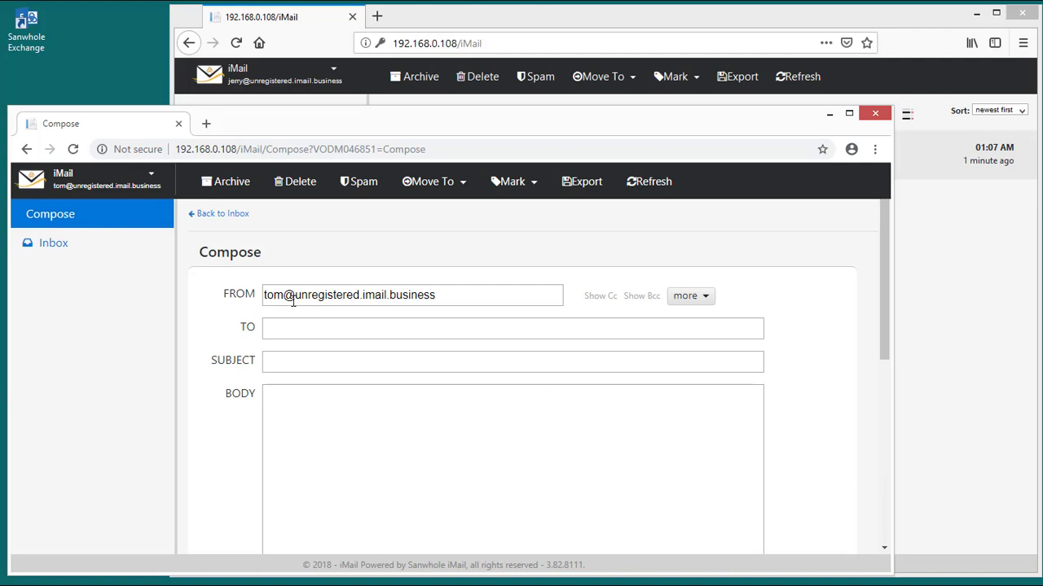
{"action": "mouse_move", "coordinate": [283, 294]}
{"action": "left_mouse_down"}
{"action": "mouse_move", "coordinate": [459, 296]}
{"action": "mouse_move", "coordinate": [321, 325]}
{"action": "left_mouse_up"}
{"action": "key", "text": "ctrl+c"}
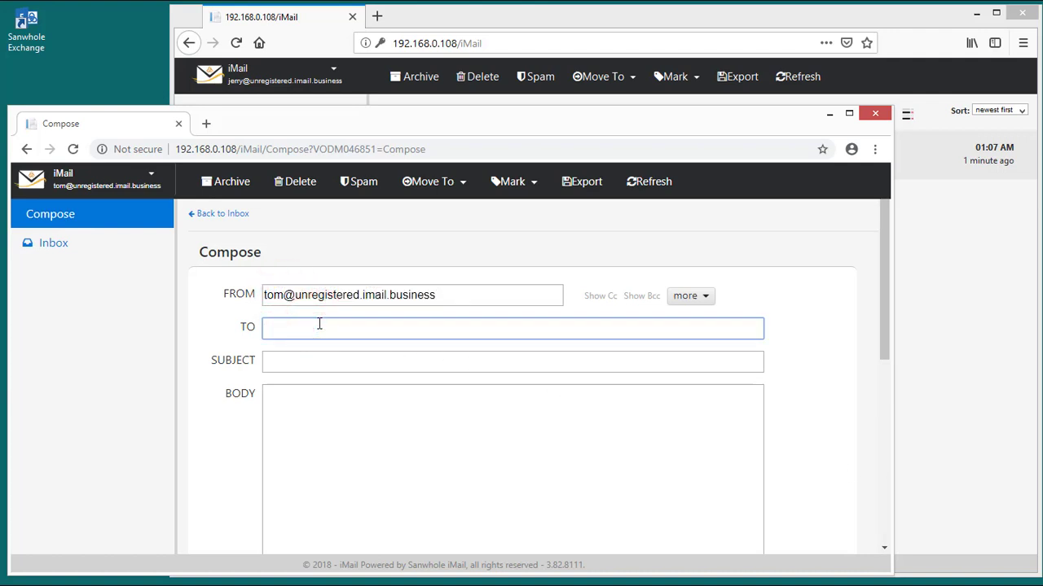
{"action": "type", "text": "Jerry"}
{"action": "key", "text": "ctrl+v"}
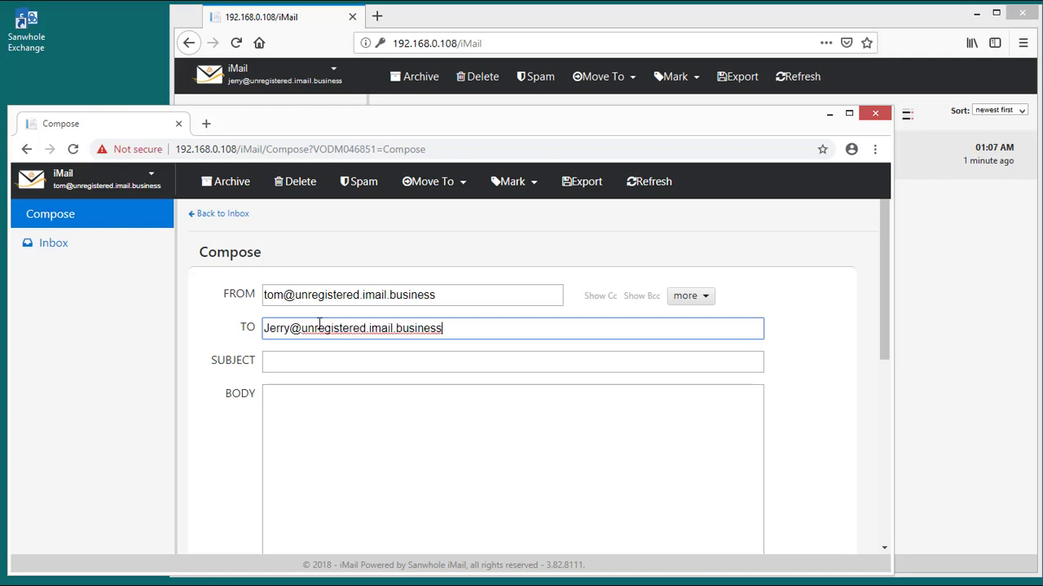
Give the message the subject 'Hello', write a short greeting, and send it
{"action": "left_click", "coordinate": [313, 365]}
{"action": "type", "text": "Hello"}
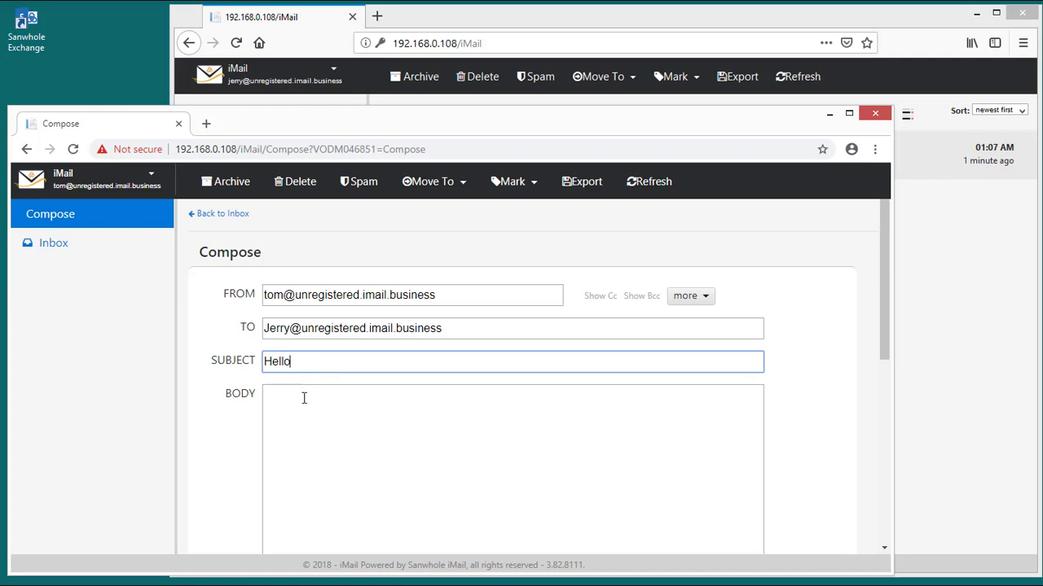
{"action": "left_click", "coordinate": [303, 397]}
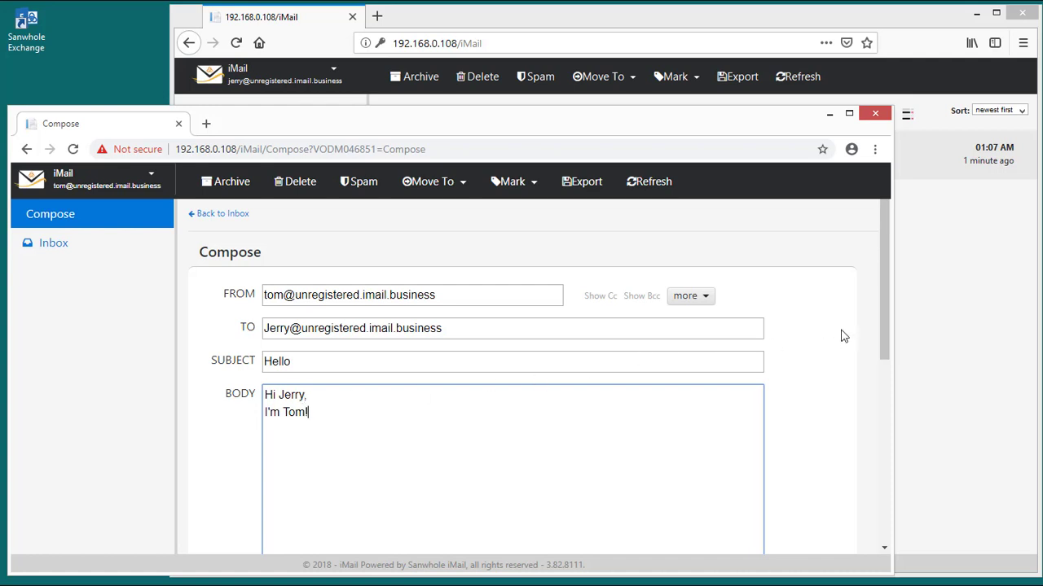
{"action": "left_click_drag", "start_coordinate": [884, 305], "coordinate": [890, 417]}
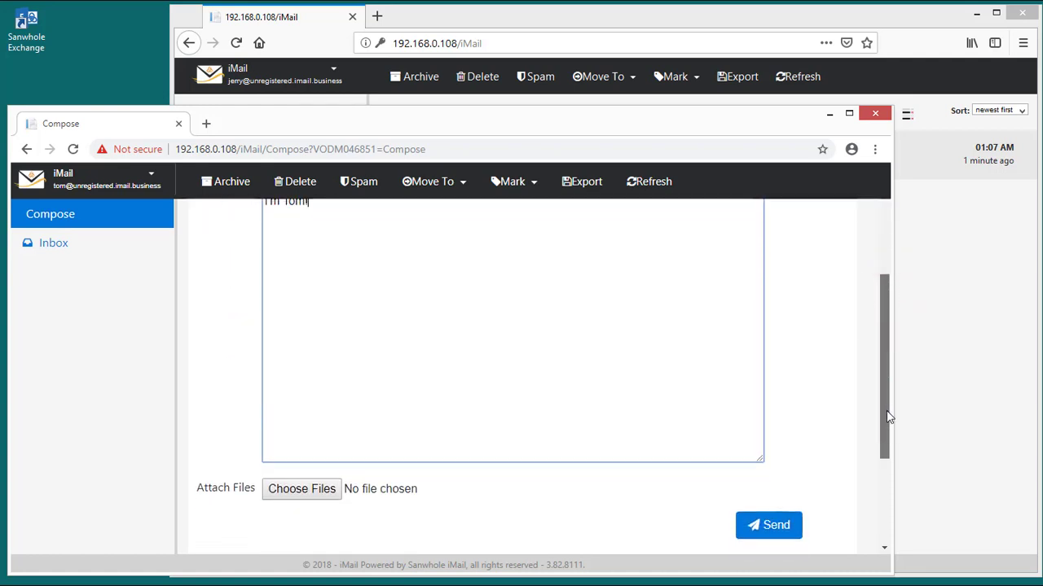
{"action": "left_click", "coordinate": [772, 525]}
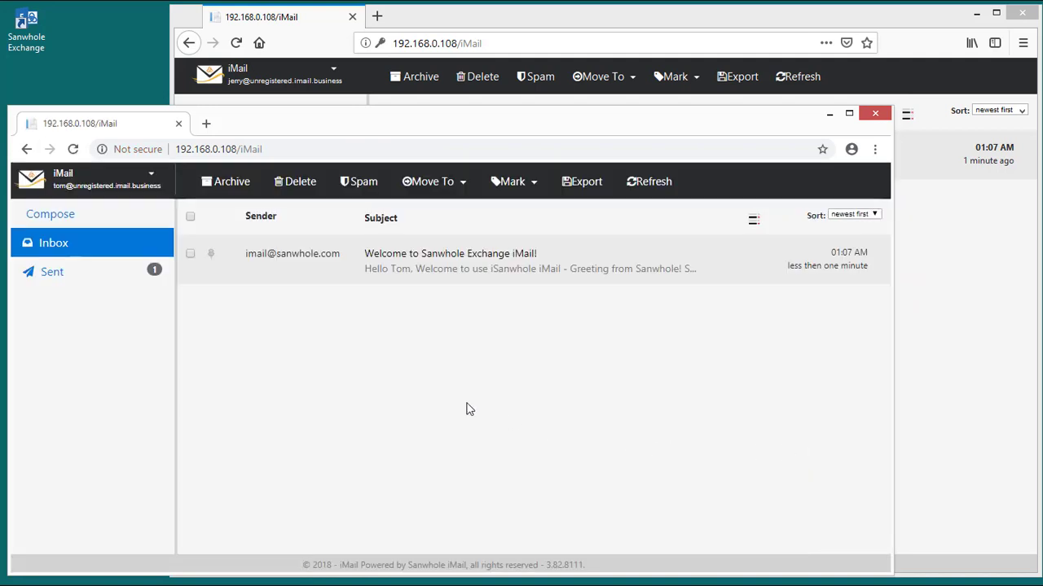
Check the Hello message's full details in Sent, then bring the recipient's browser forward
{"action": "left_click", "coordinate": [70, 272]}
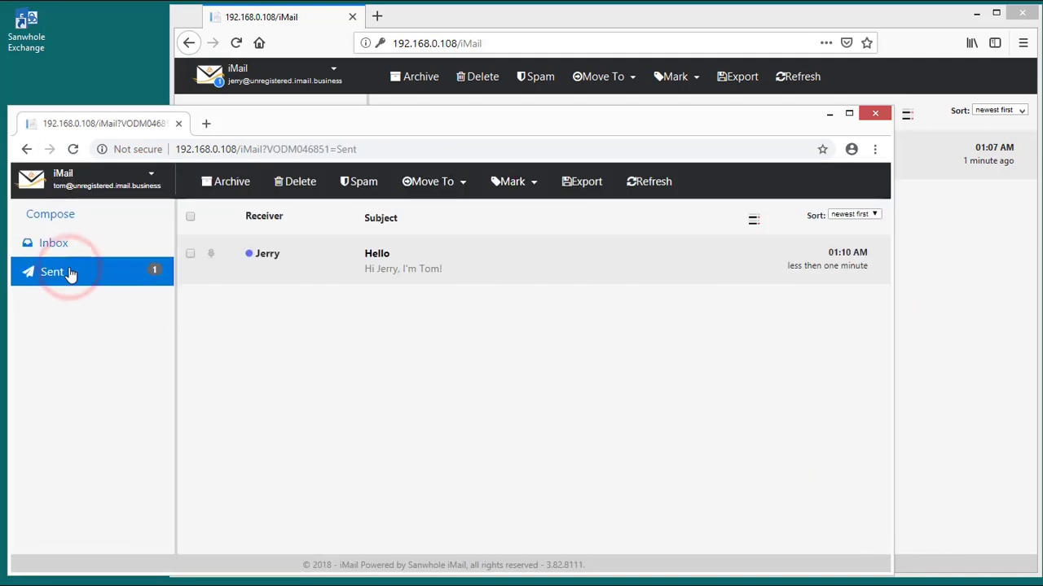
{"action": "left_click", "coordinate": [377, 261]}
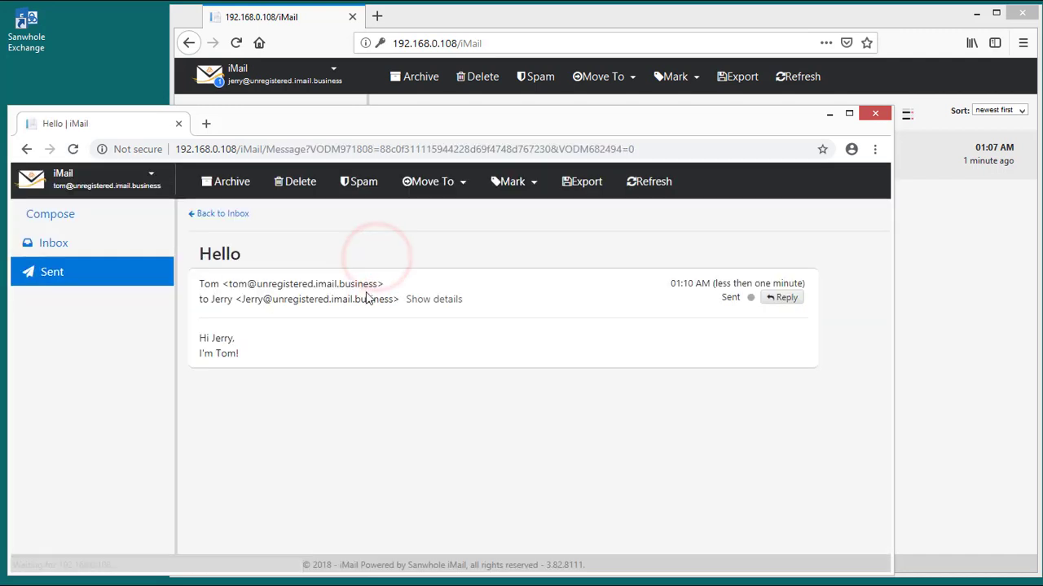
{"action": "left_click", "coordinate": [433, 299]}
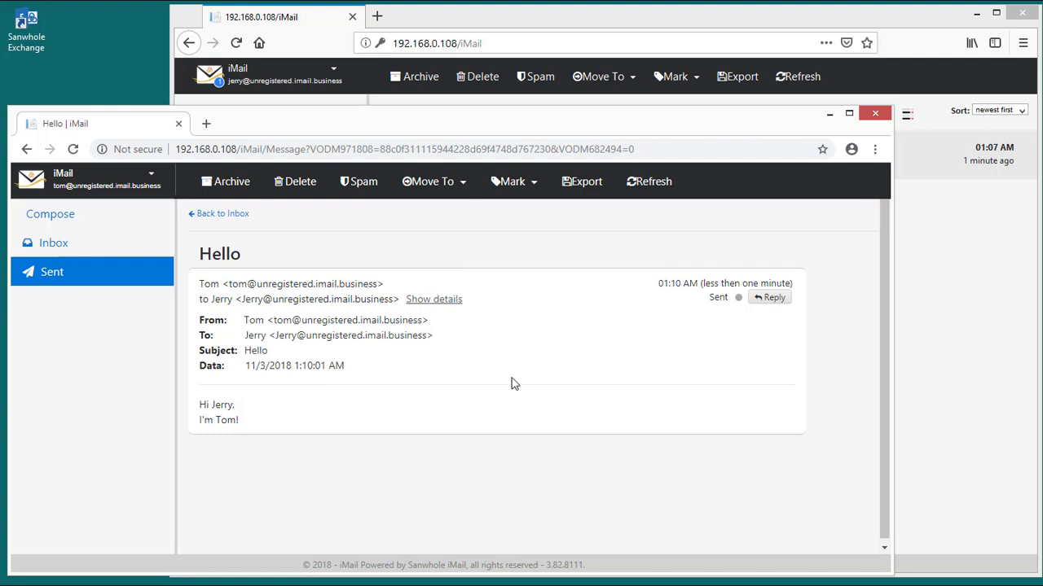
{"action": "left_click", "coordinate": [940, 287]}
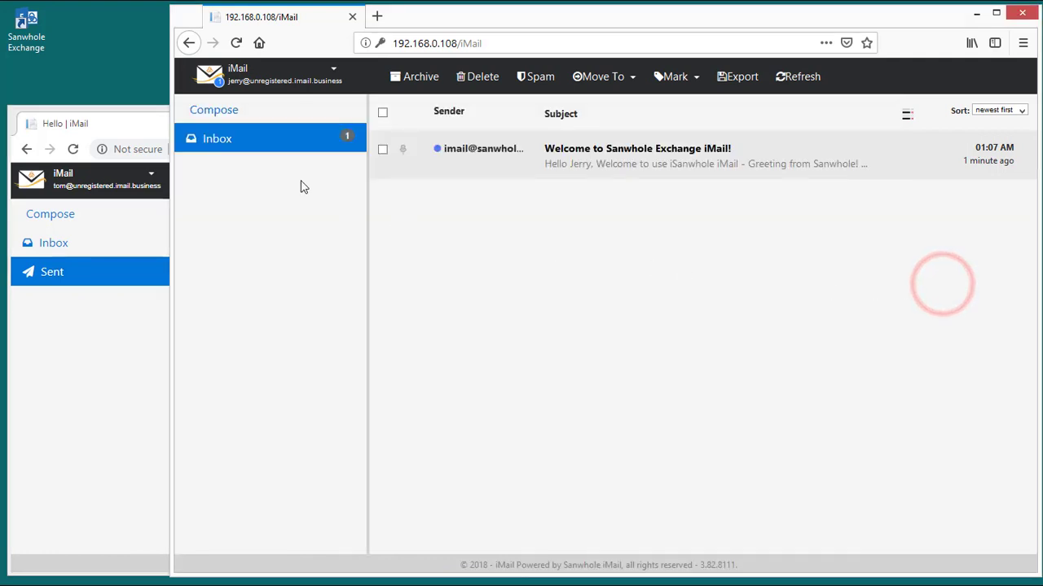
Refresh the recipient's inbox, open the Hello email with full details, and start a RE:Hello reply
{"action": "left_click", "coordinate": [788, 78]}
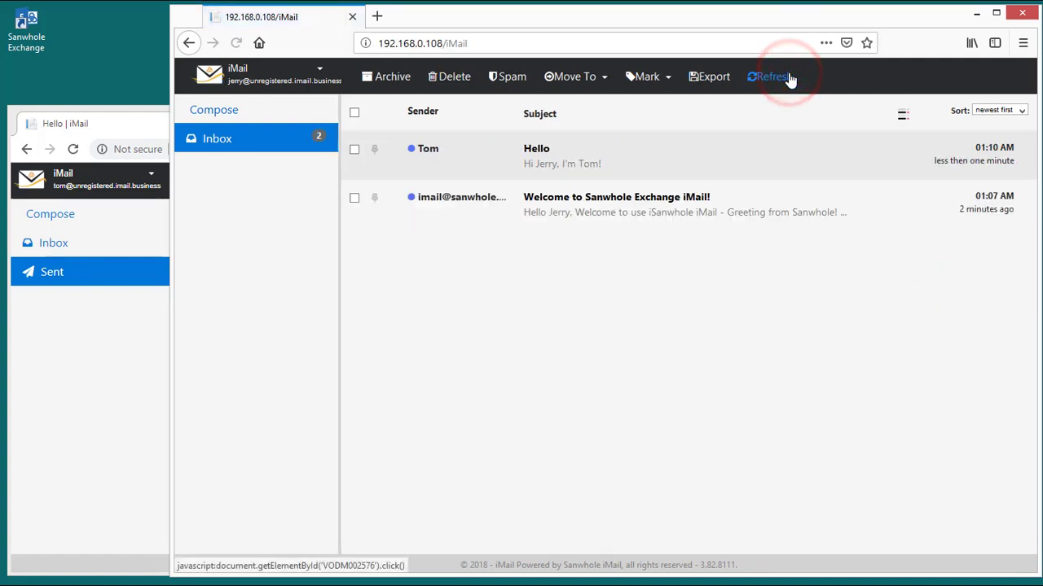
{"action": "left_click", "coordinate": [538, 150]}
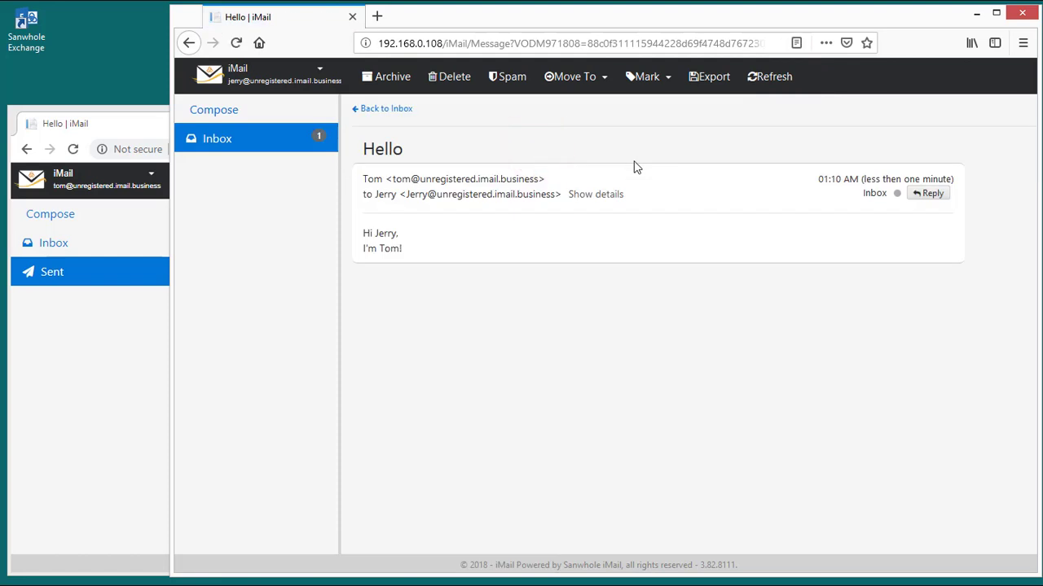
{"action": "left_click", "coordinate": [595, 196]}
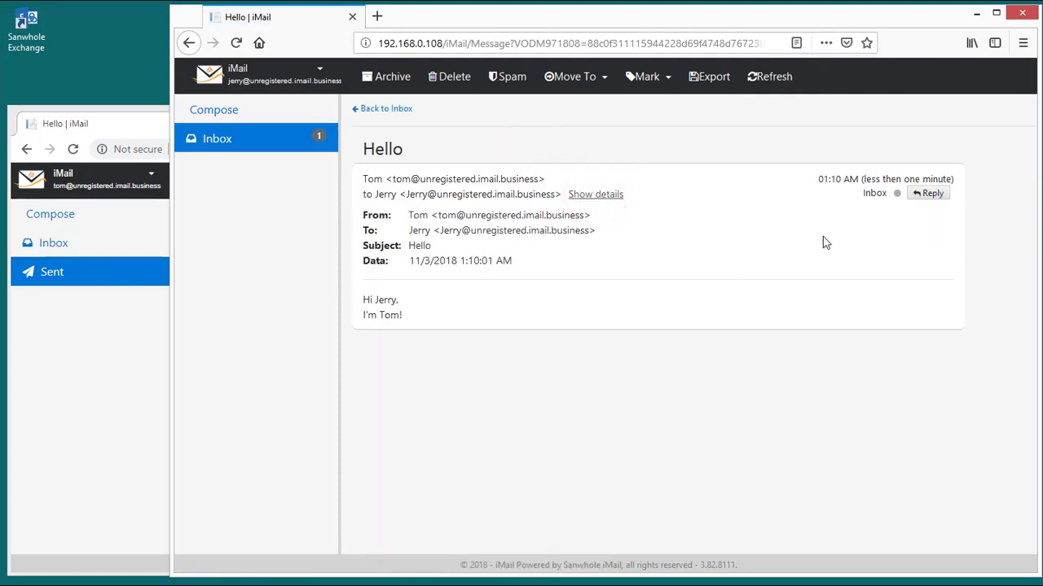
{"action": "left_click", "coordinate": [935, 193]}
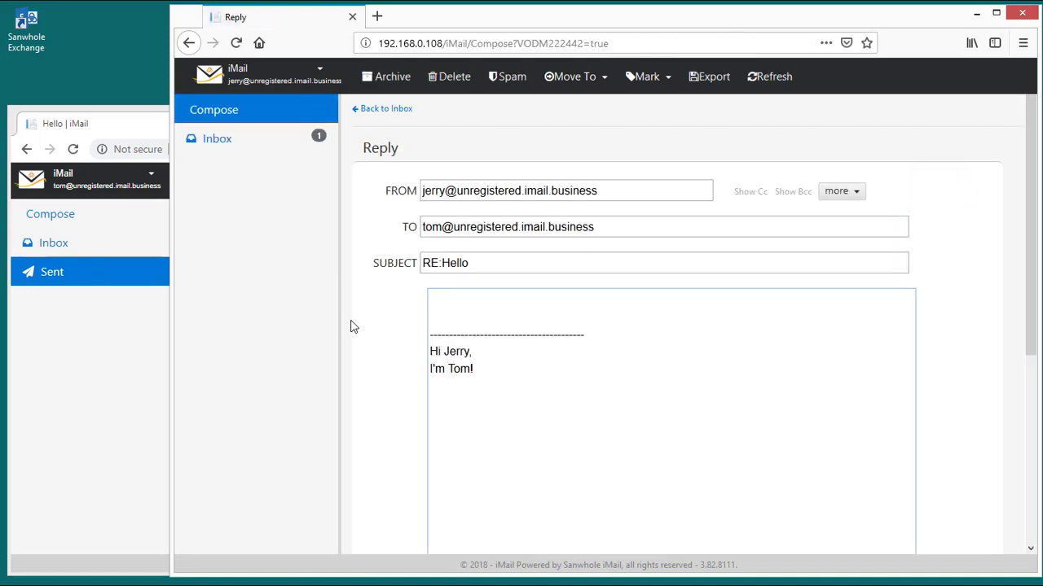
Write 'Hi Tom,' above the quoted Hello message and send the RE:Hello reply
{"action": "left_click_drag", "start_coordinate": [172, 319], "coordinate": [152, 319]}
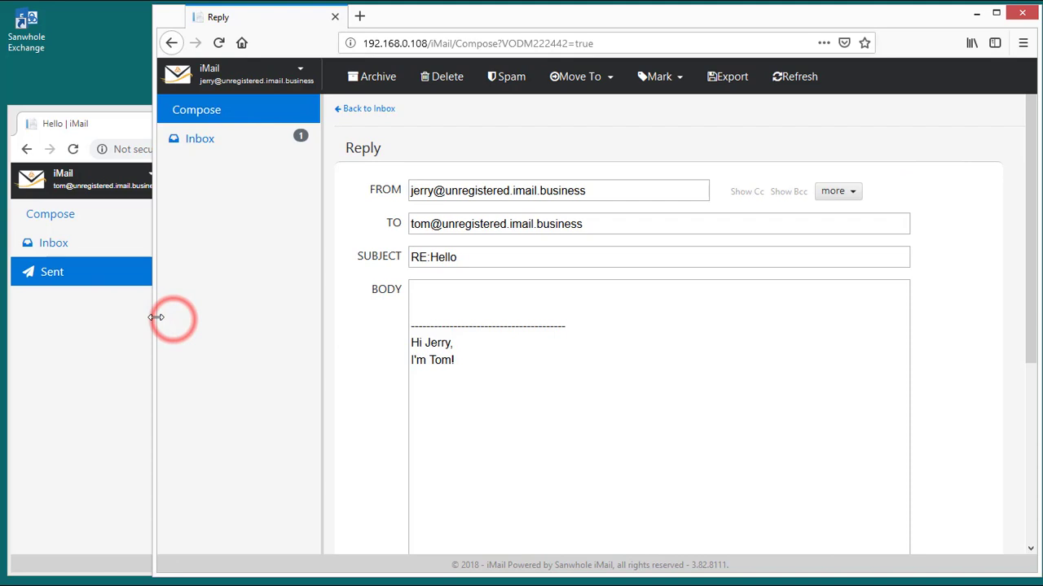
{"action": "left_click", "coordinate": [444, 293]}
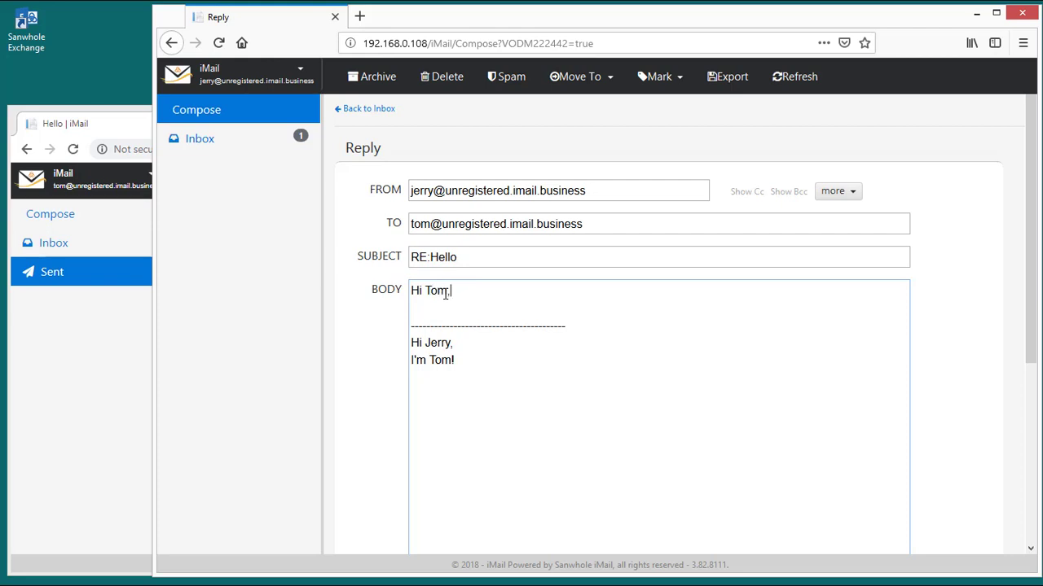
{"action": "type", "text": "Hi Tom,"}
{"action": "key", "text": "Return"}
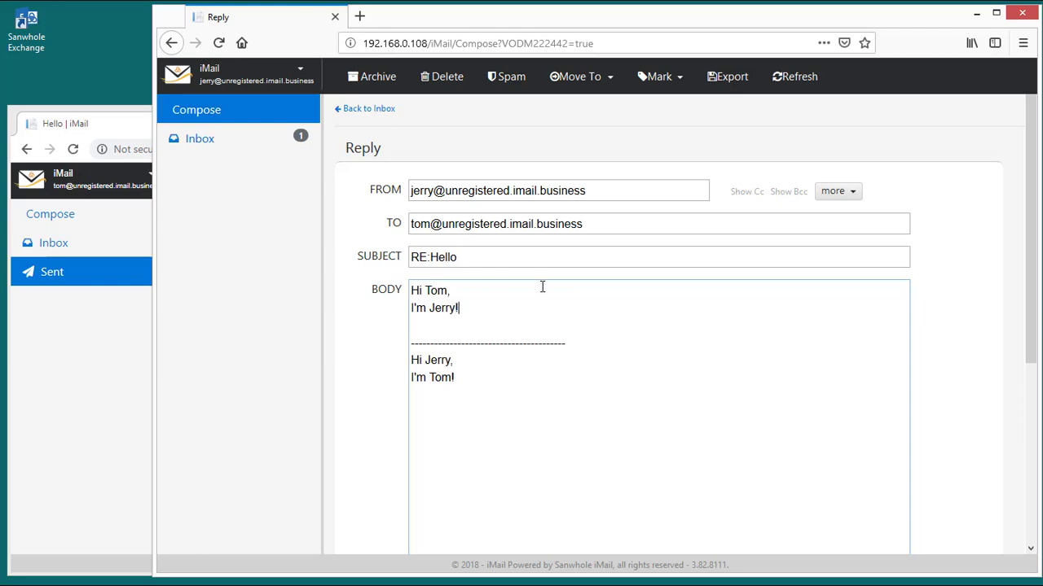
{"action": "left_click_drag", "start_coordinate": [1031, 256], "coordinate": [1013, 370]}
{"action": "left_click", "coordinate": [924, 509]}
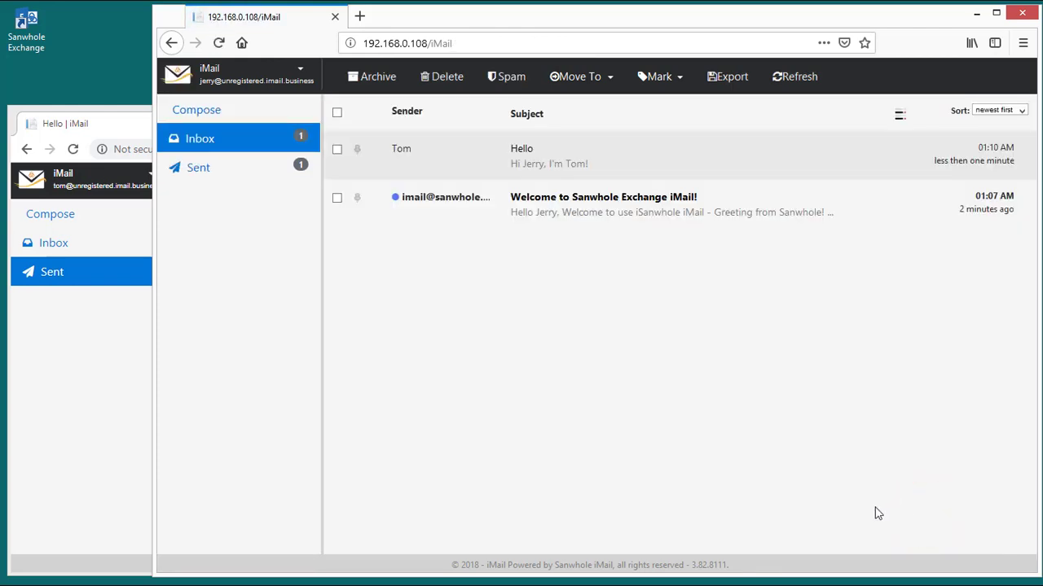
Open the RE:Hello (2) conversation in the Sent folder with its header details shown
{"action": "left_click", "coordinate": [209, 177]}
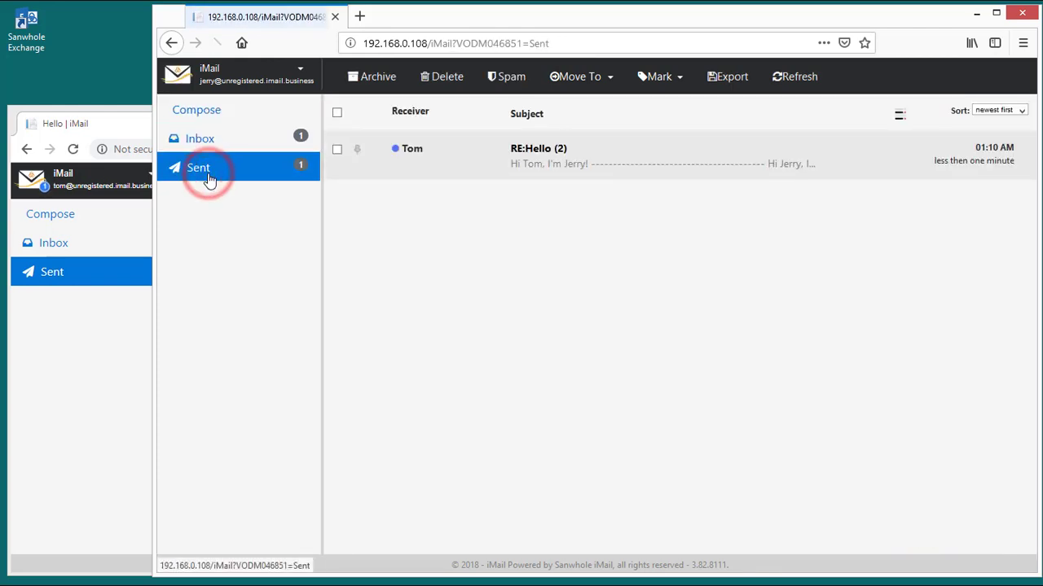
{"action": "left_click", "coordinate": [540, 149]}
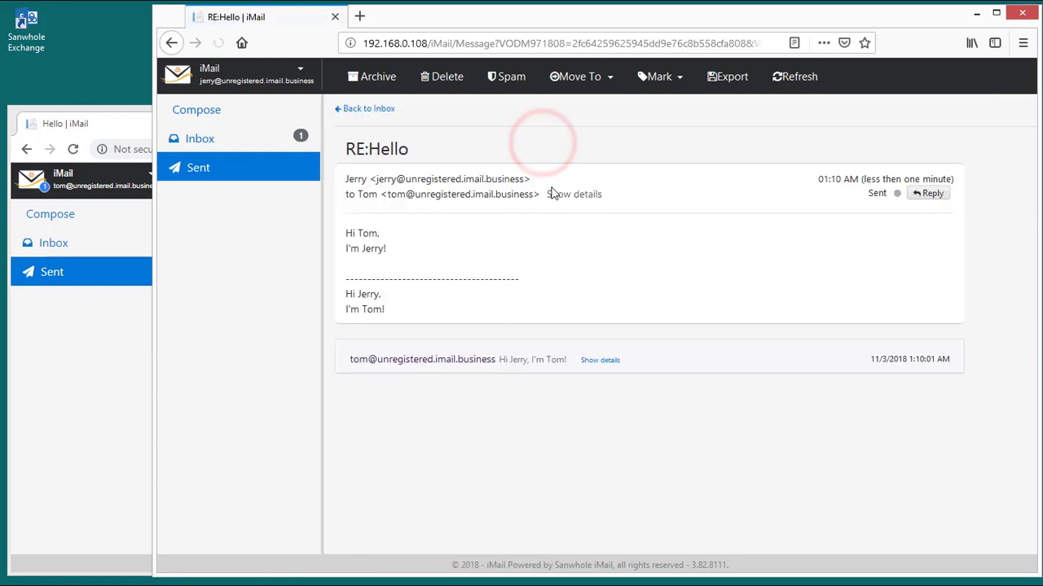
{"action": "left_click", "coordinate": [589, 196]}
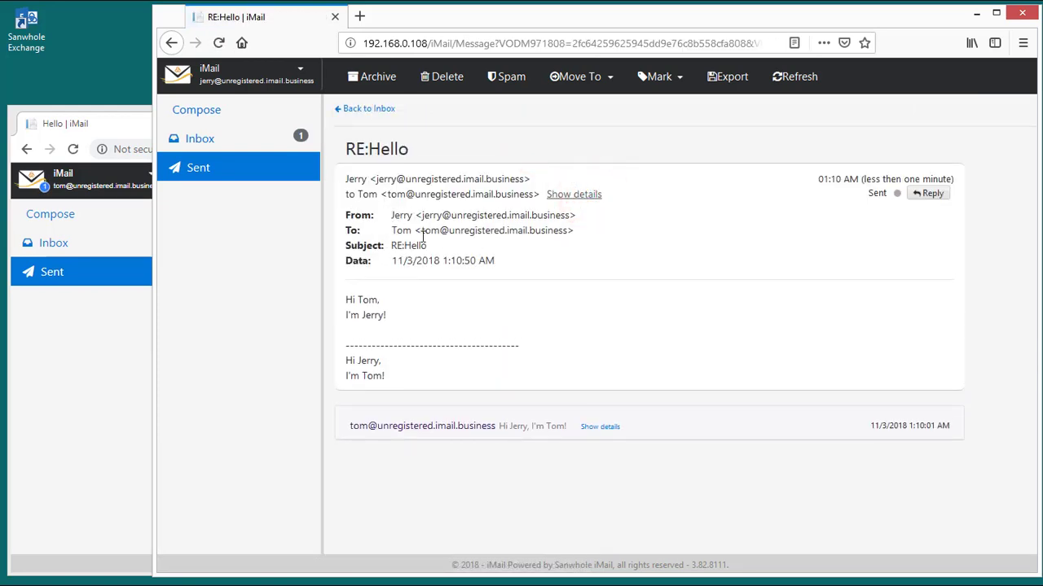
Expand the quoted original with its details, then return to the sender's Inbox in Chrome
{"action": "left_click", "coordinate": [481, 426]}
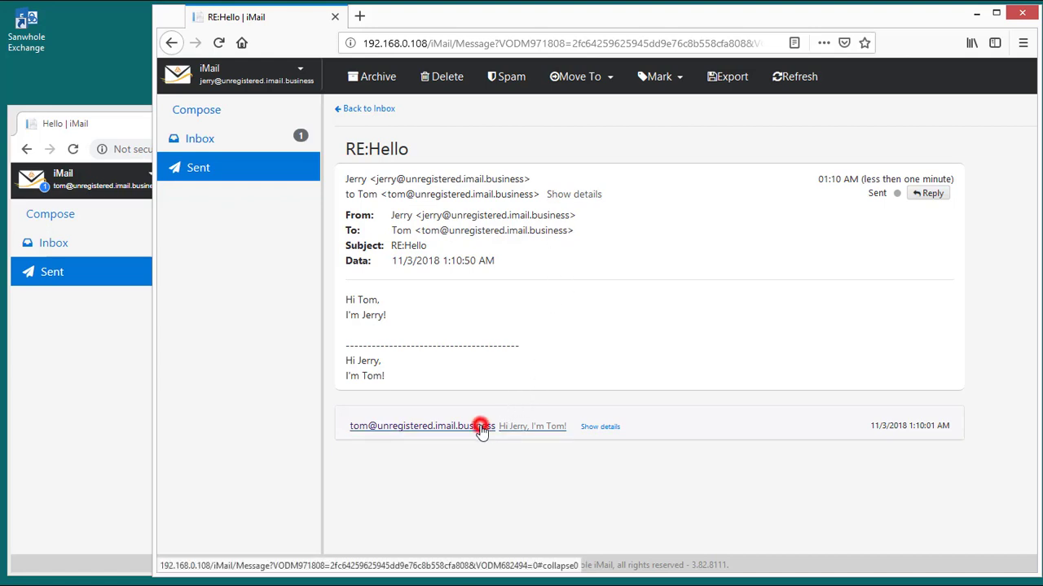
{"action": "left_click", "coordinate": [597, 426]}
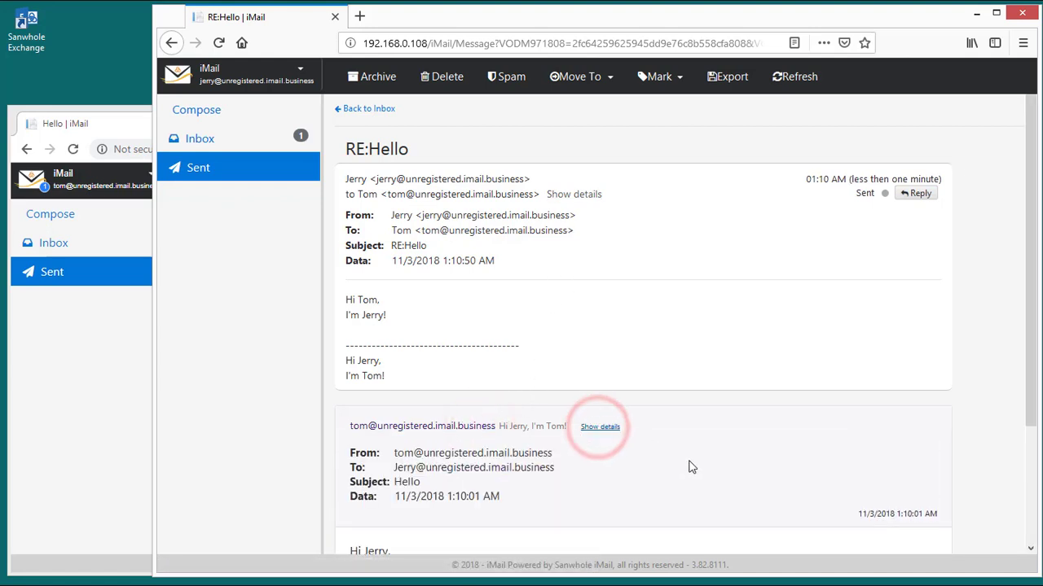
{"action": "scroll", "coordinate": [688, 464], "scroll_direction": "down", "scroll_amount": 2}
{"action": "scroll", "coordinate": [688, 466], "scroll_direction": "up", "scroll_amount": 2}
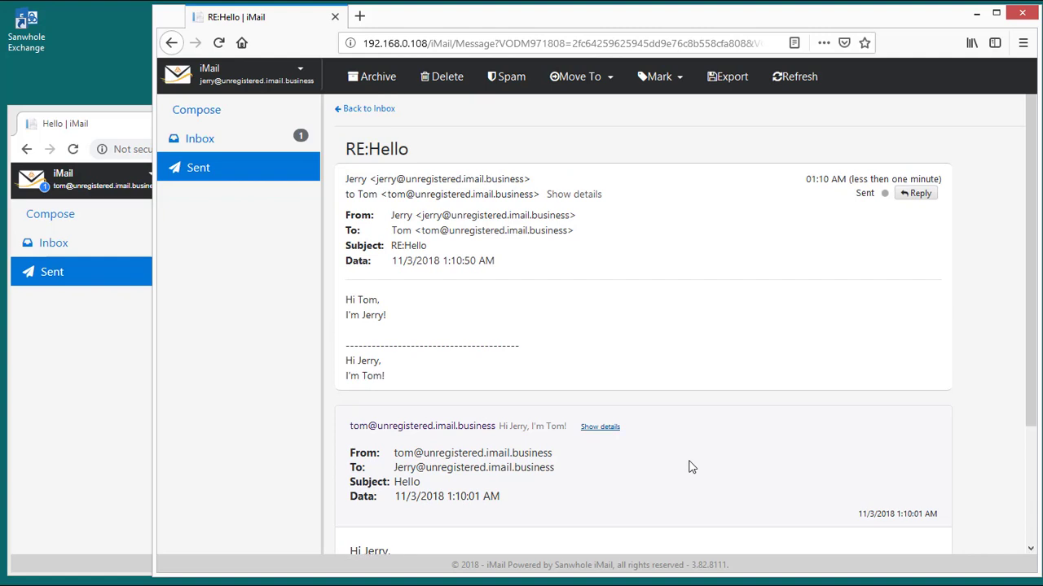
{"action": "left_click", "coordinate": [72, 346]}
{"action": "left_click", "coordinate": [47, 241]}
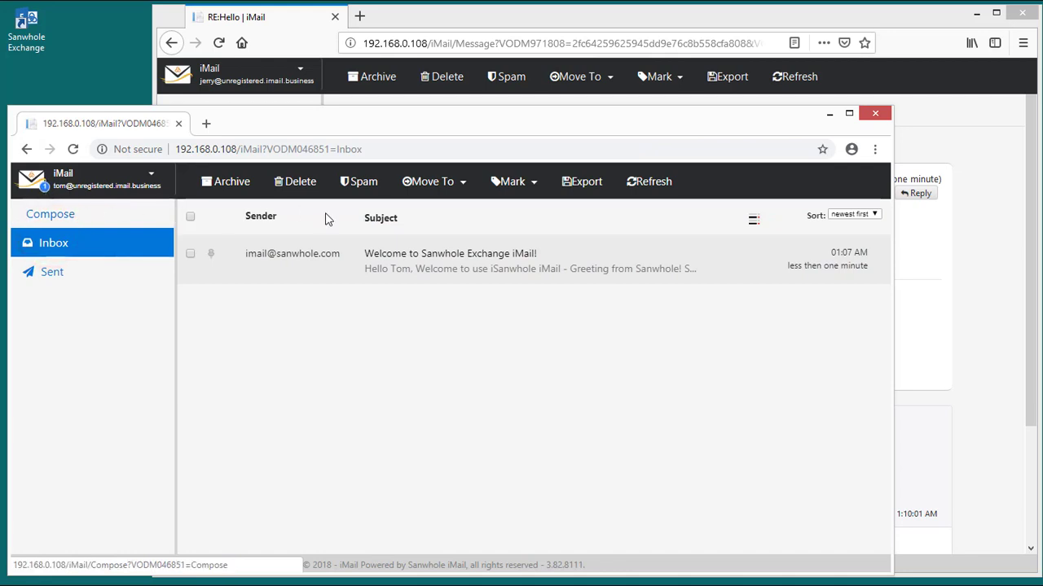
Refresh the sender's inbox and open RE:Hello (2), showing details of the reply and the quoted tom@ message
{"action": "left_click", "coordinate": [667, 190]}
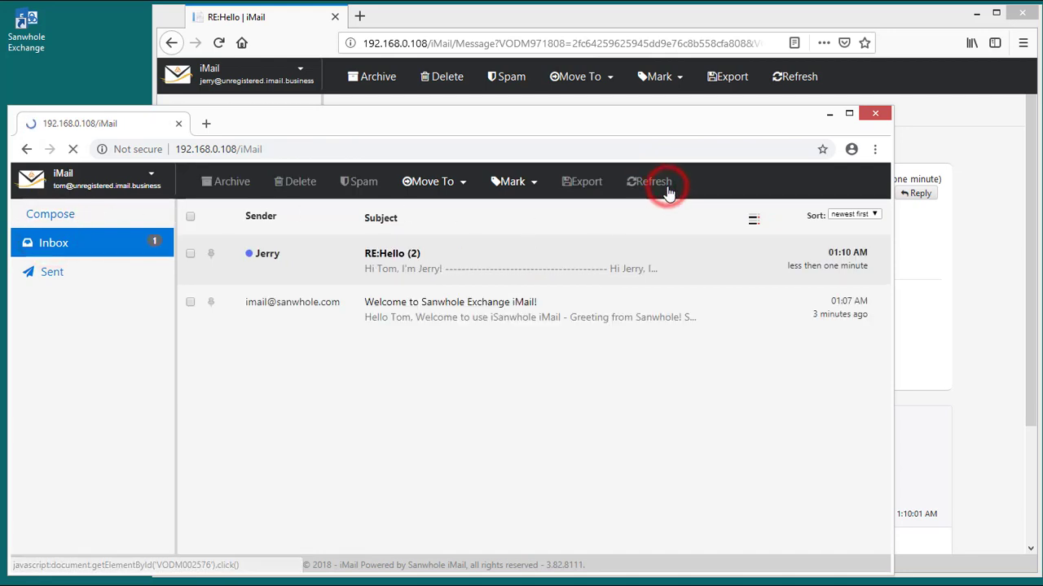
{"action": "left_click", "coordinate": [395, 260]}
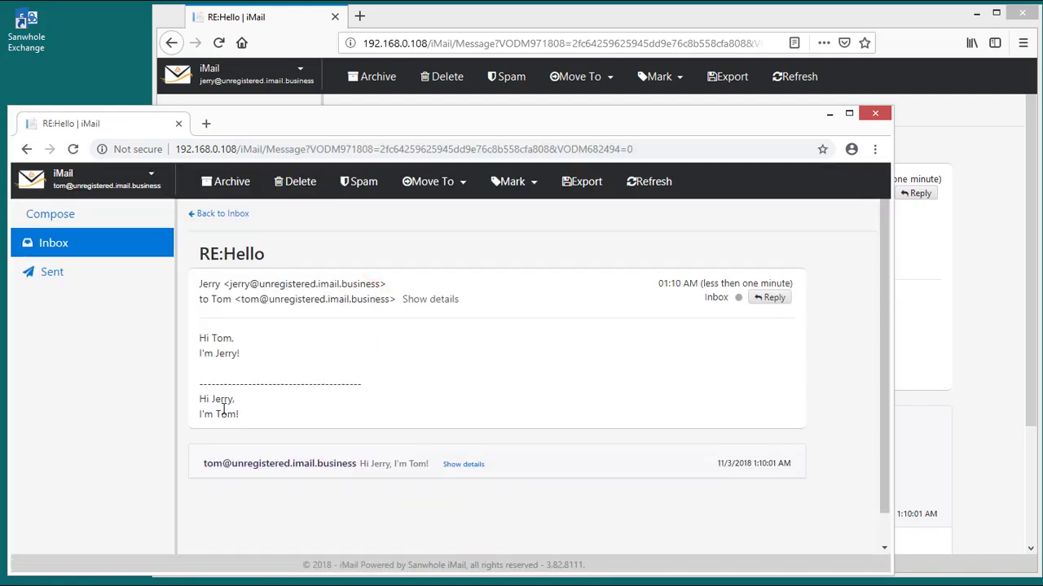
{"action": "left_click", "coordinate": [440, 298]}
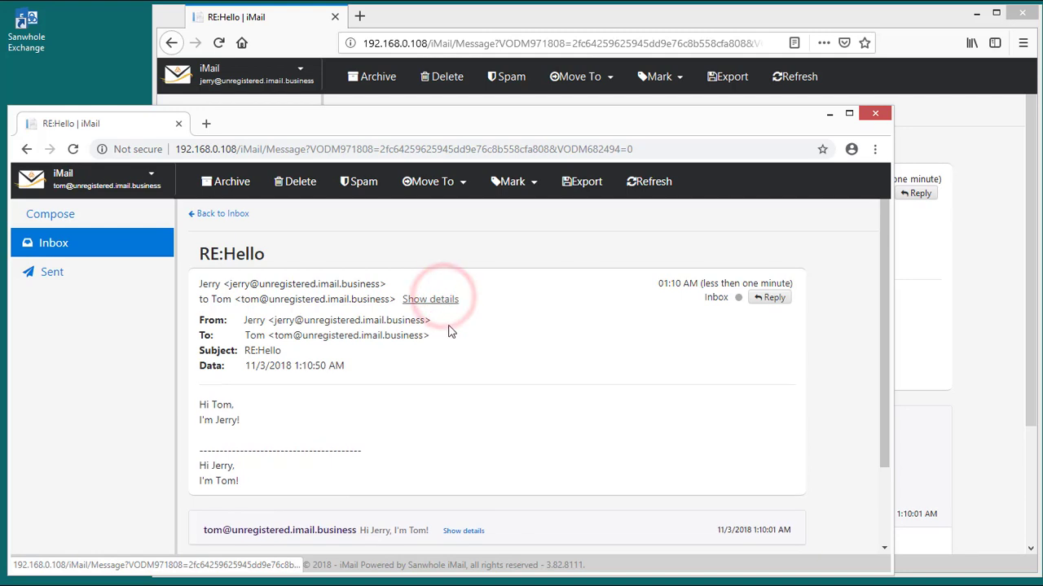
{"action": "left_click", "coordinate": [326, 530]}
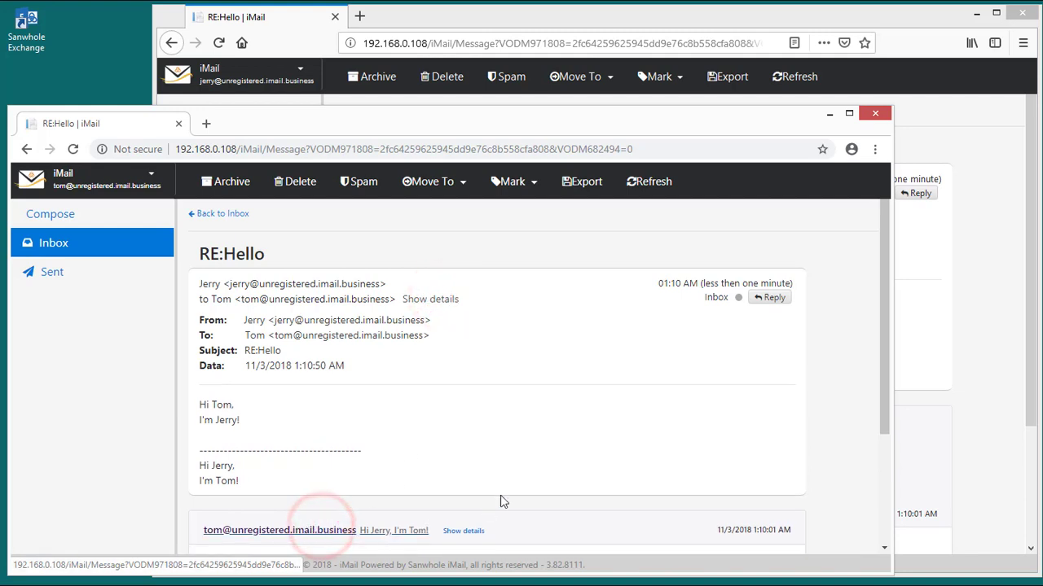
{"action": "scroll", "coordinate": [500, 500], "scroll_direction": "down", "scroll_amount": 2}
{"action": "left_click", "coordinate": [463, 368]}
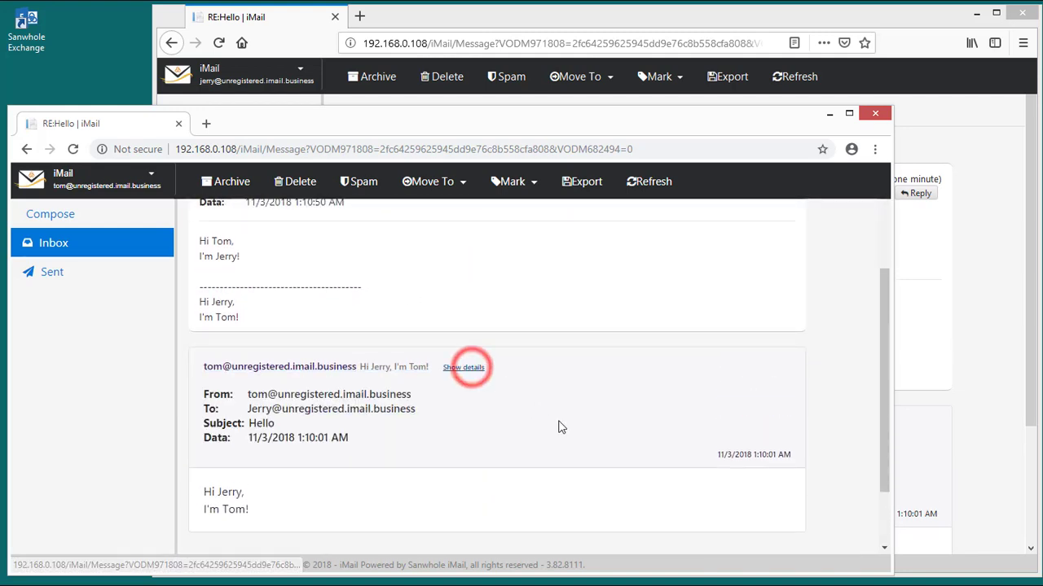
{"action": "scroll", "coordinate": [559, 427], "scroll_direction": "up", "scroll_amount": 3}
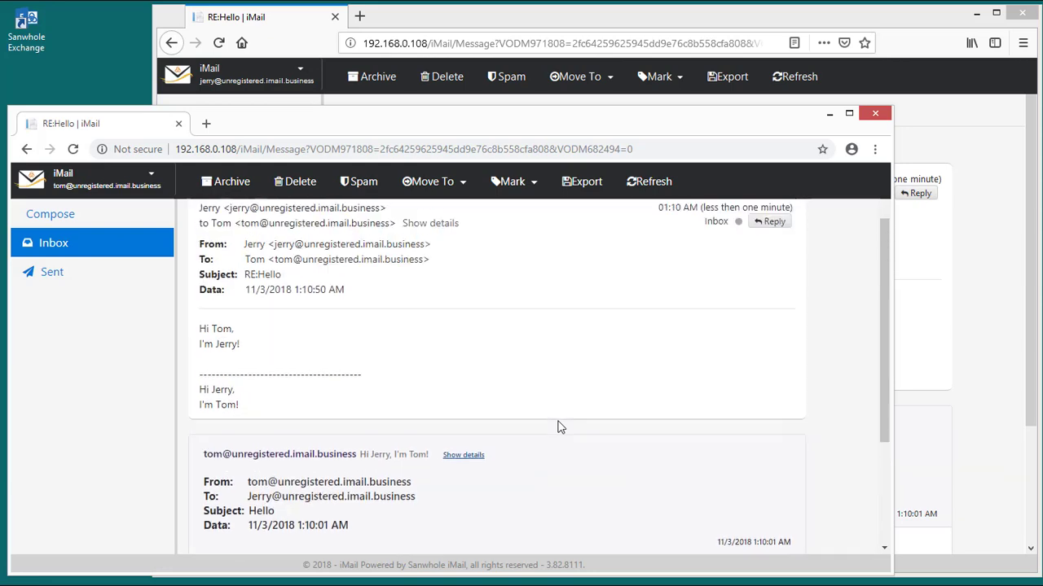